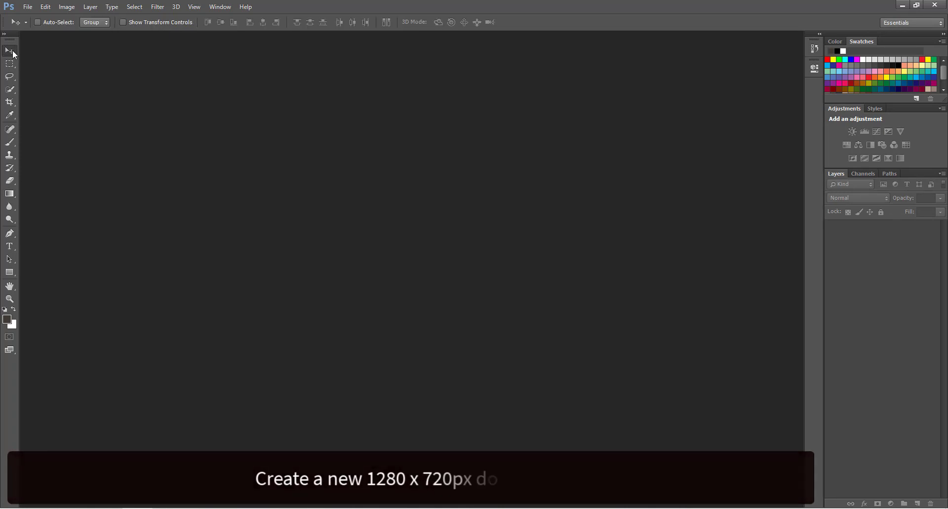
Create a new Untitled-1 document from File > New with default dimensions and a white background.
left_click(28, 7)
left_click(30, 19)
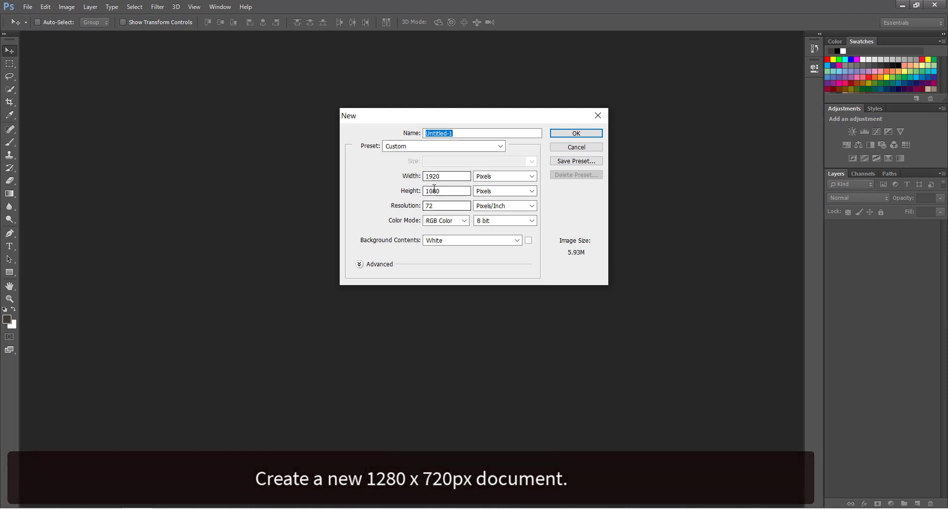
left_click(572, 132)
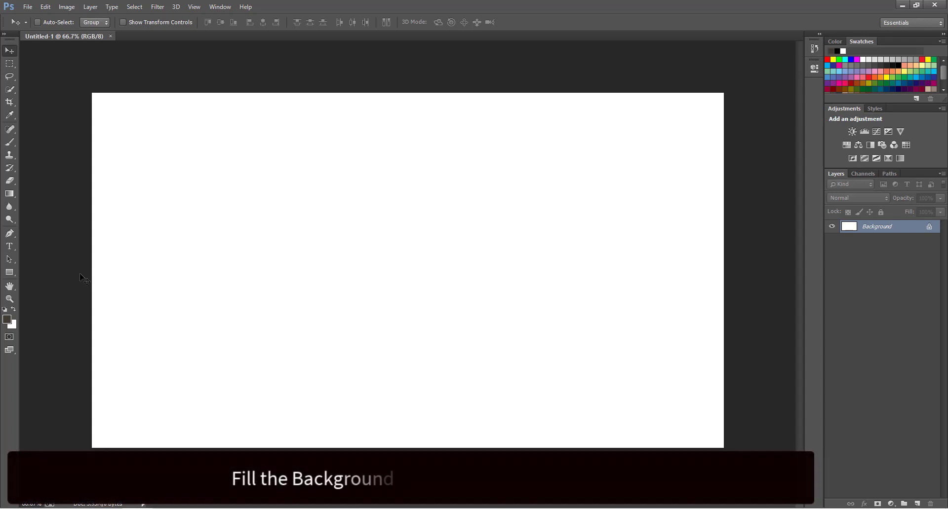
Set the foreground colour to hex 0c0101.
left_click(9, 320)
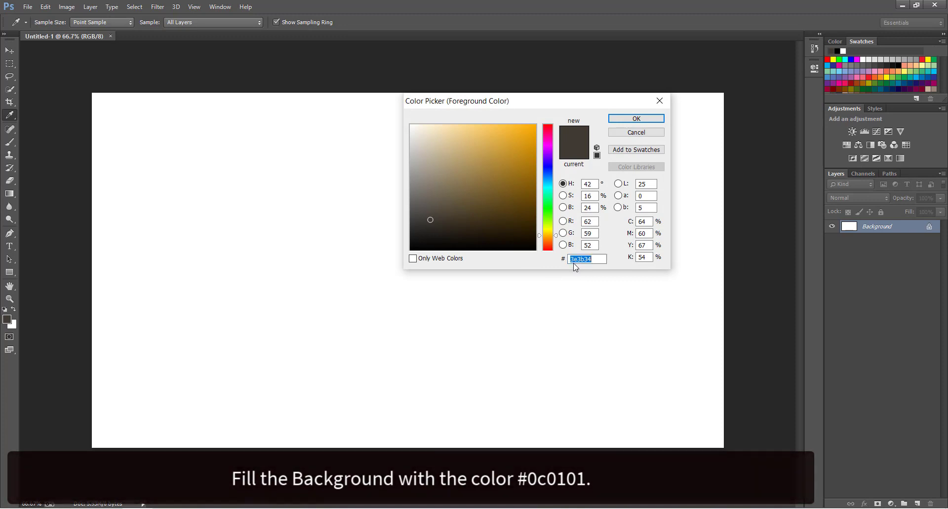
type("0")
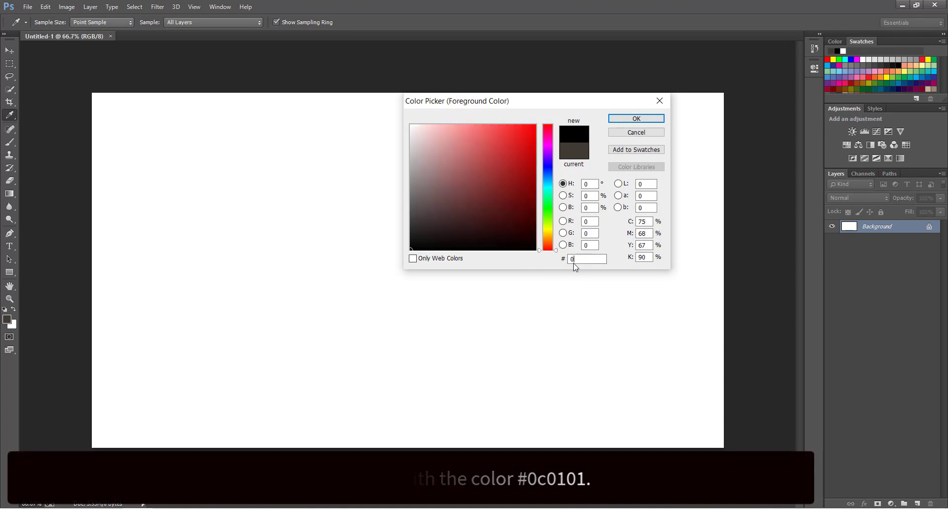
type("c0101")
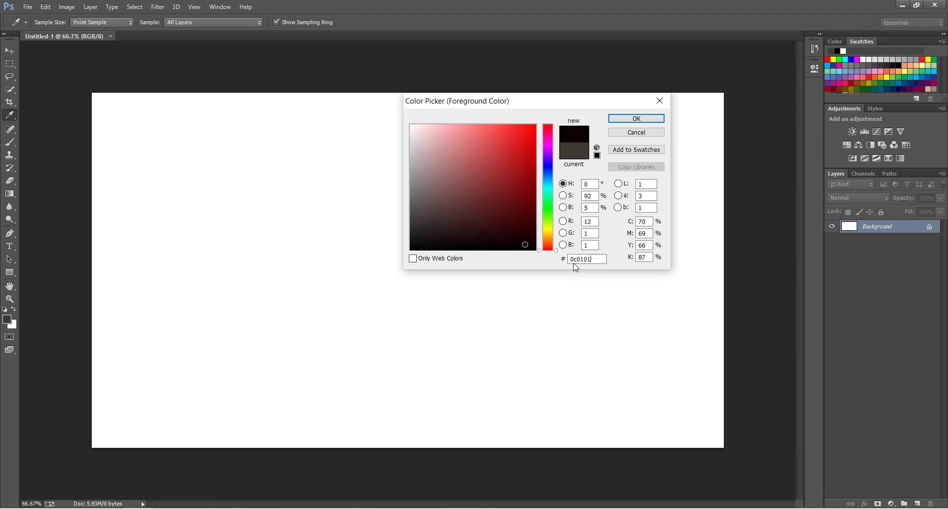
key("Return")
key("v")
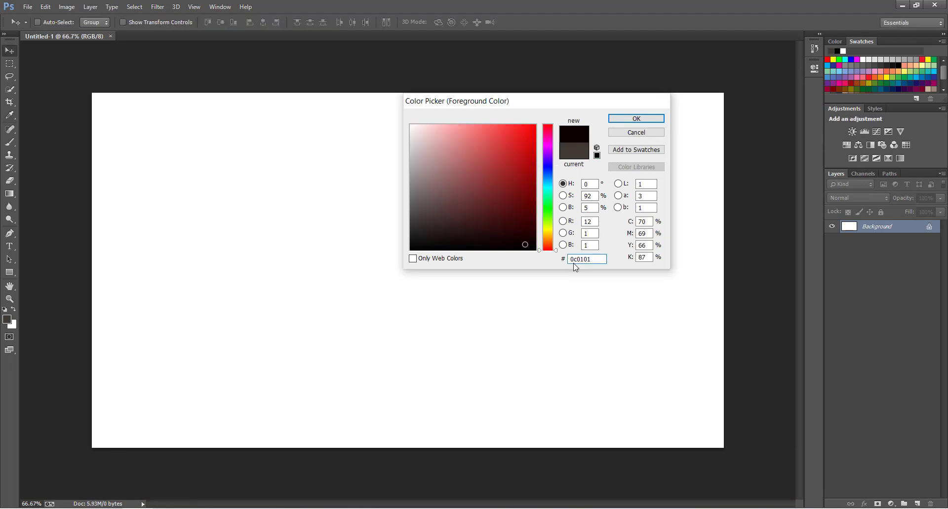
Fill the Background layer with the near-black colour using the Paint Bucket Tool.
left_click(13, 194)
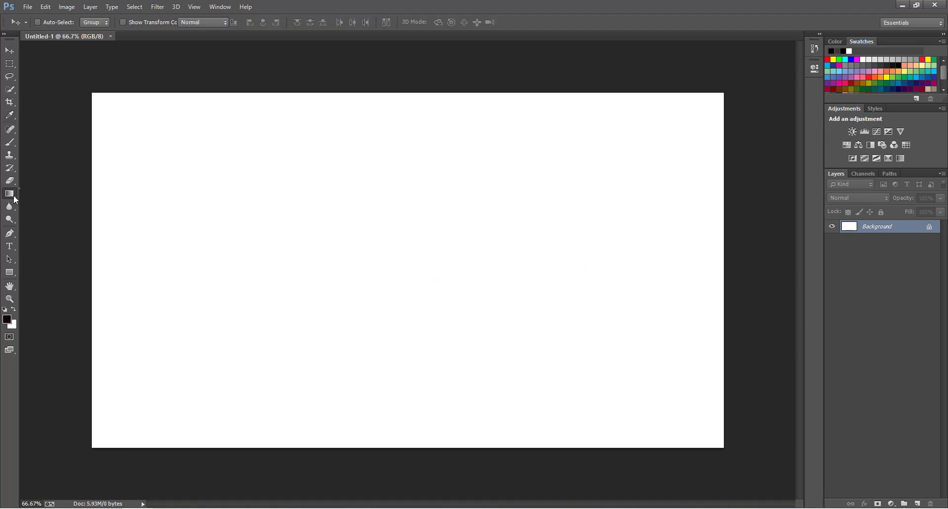
left_click(48, 203)
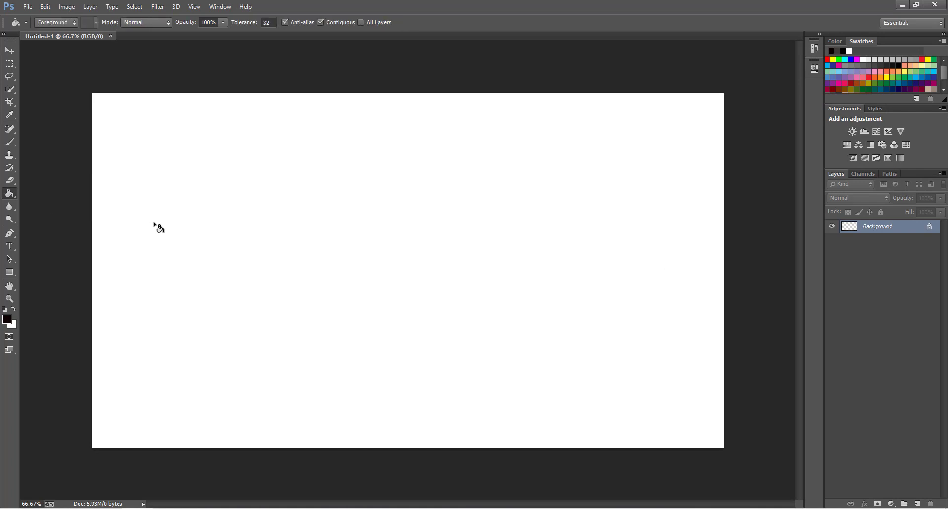
left_click(158, 227)
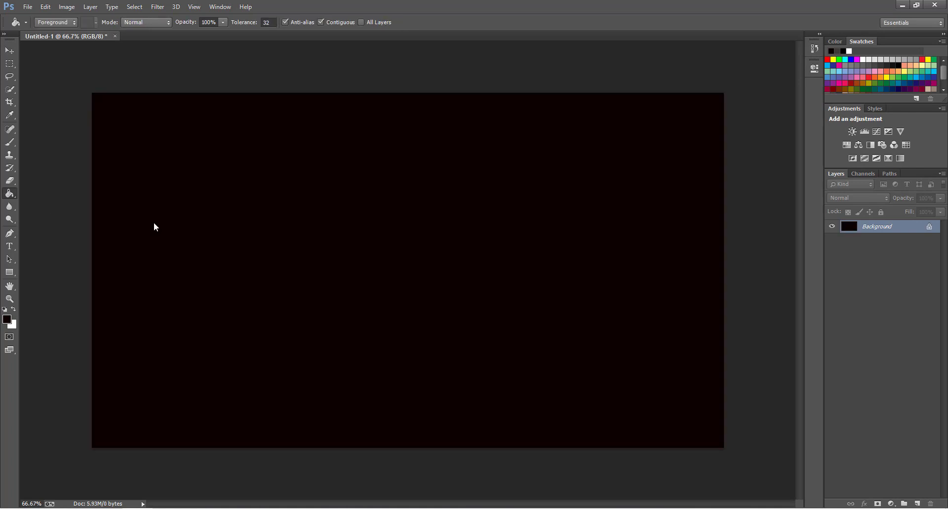
left_click(12, 52)
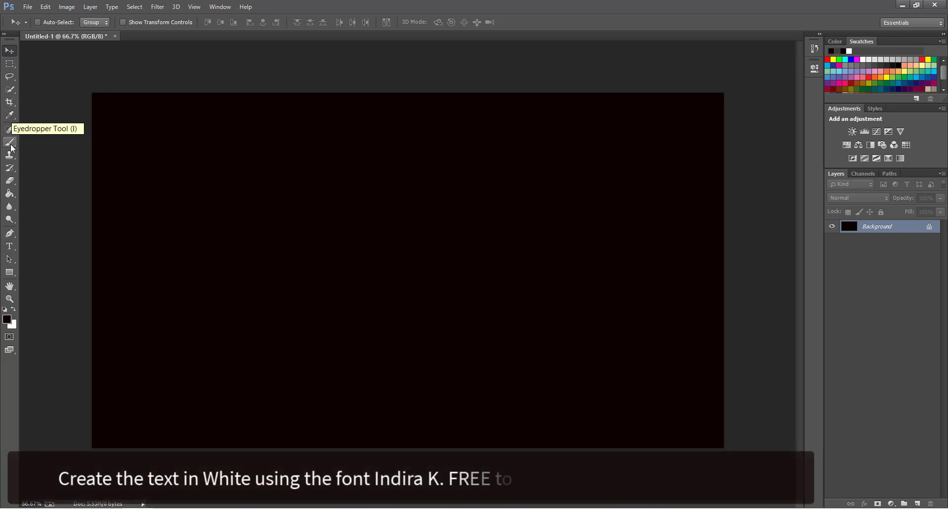
Make white the foreground colour and type 'STRANGER THINGS' on the canvas.
left_click(15, 309)
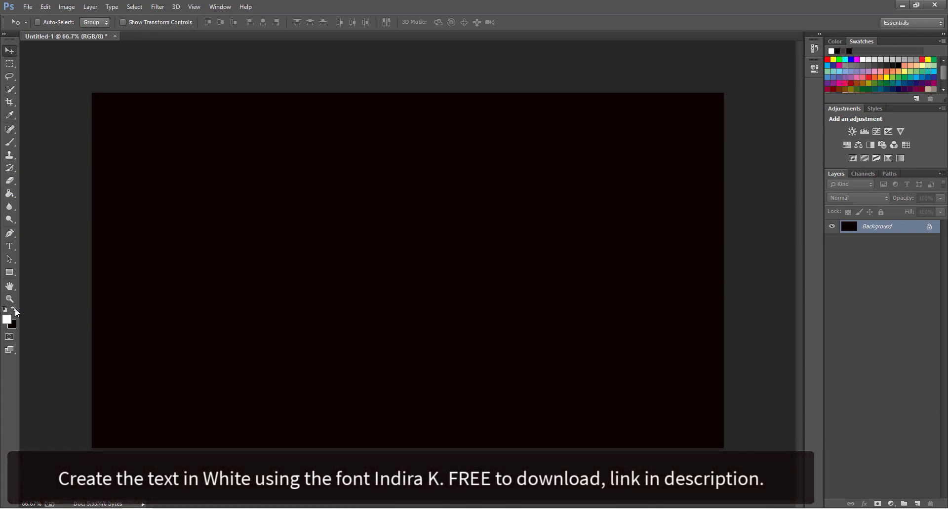
left_click(9, 246)
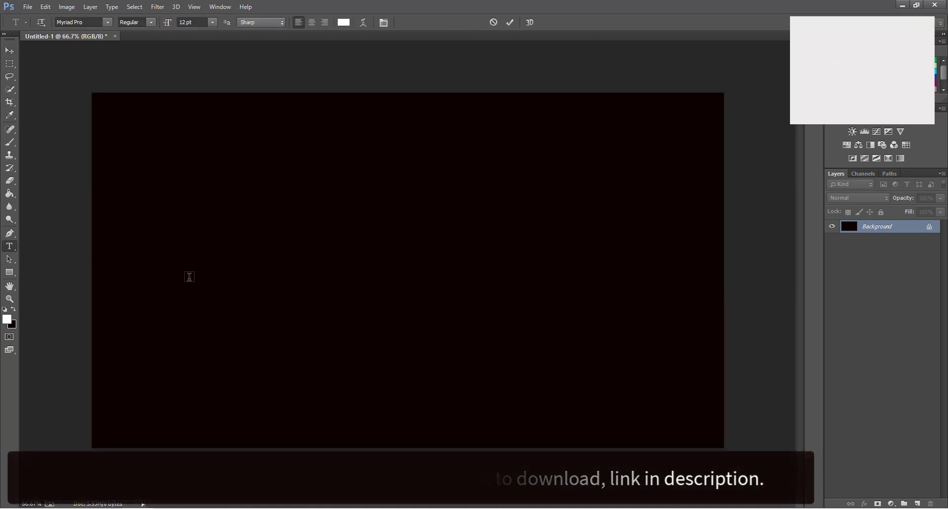
left_click(188, 276)
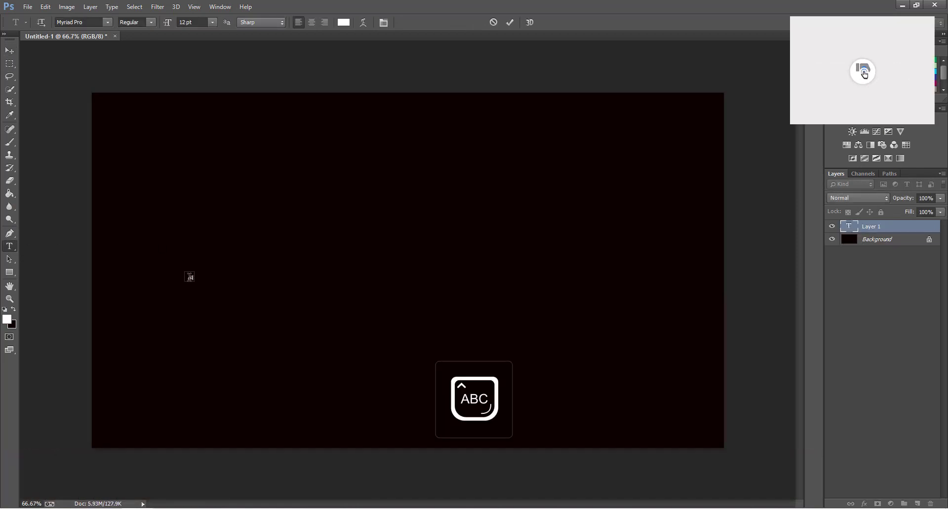
type("STRANGE")
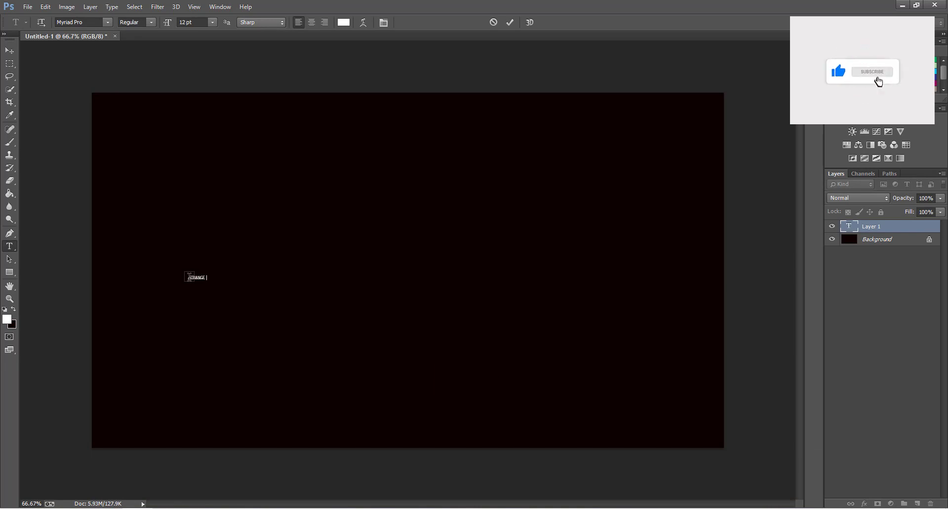
type("R THINGS")
Set the title's font to Indira K at 141 pt.
key("ctrl+a")
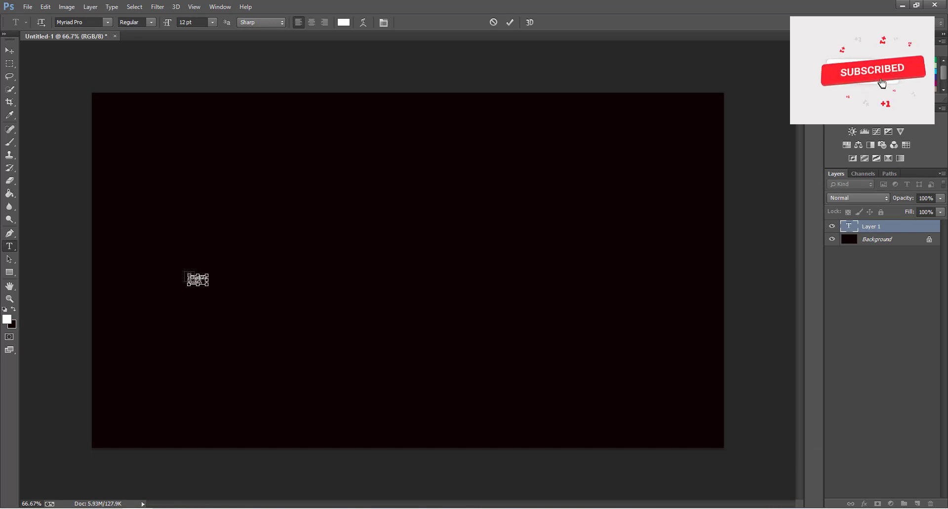
left_click(77, 22)
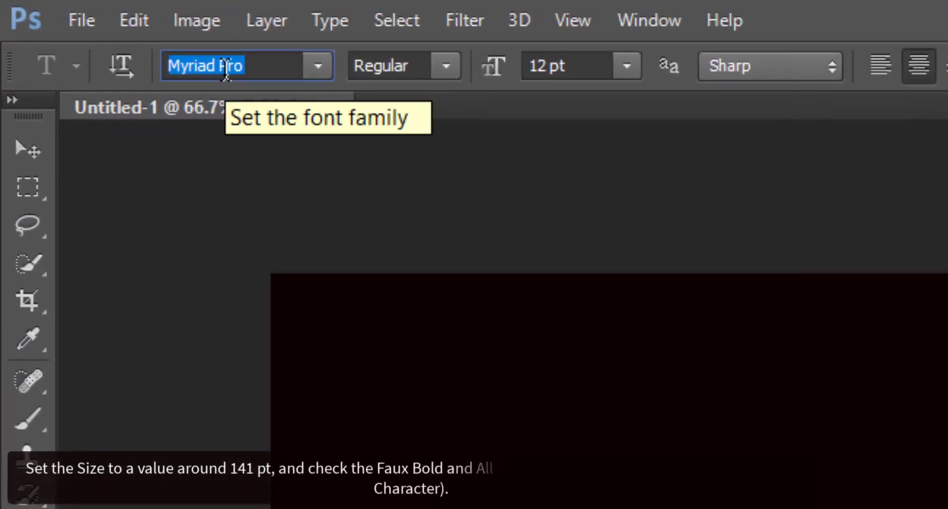
type("Be")
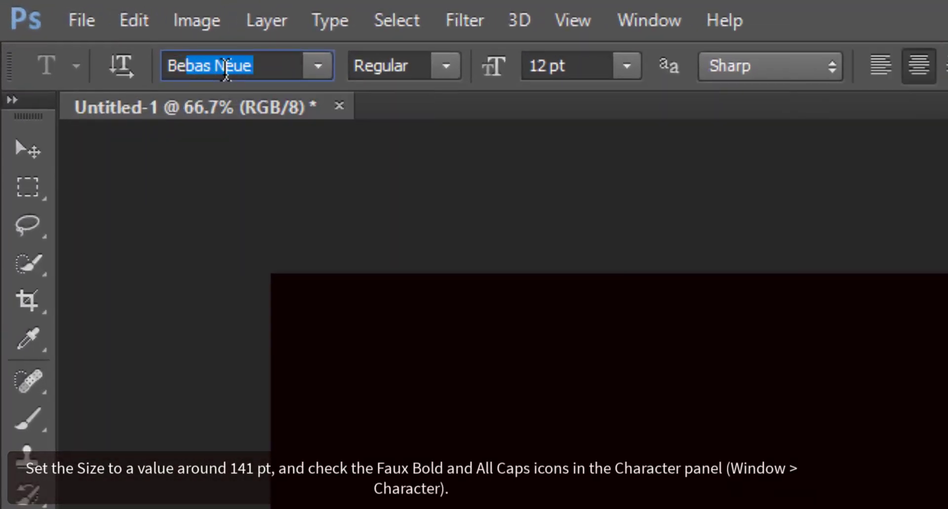
type("Indira K")
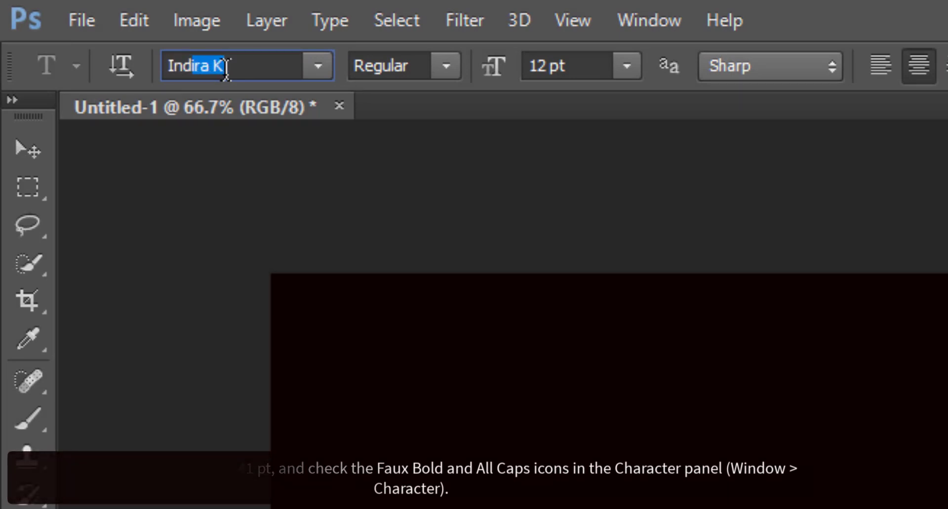
key("Return")
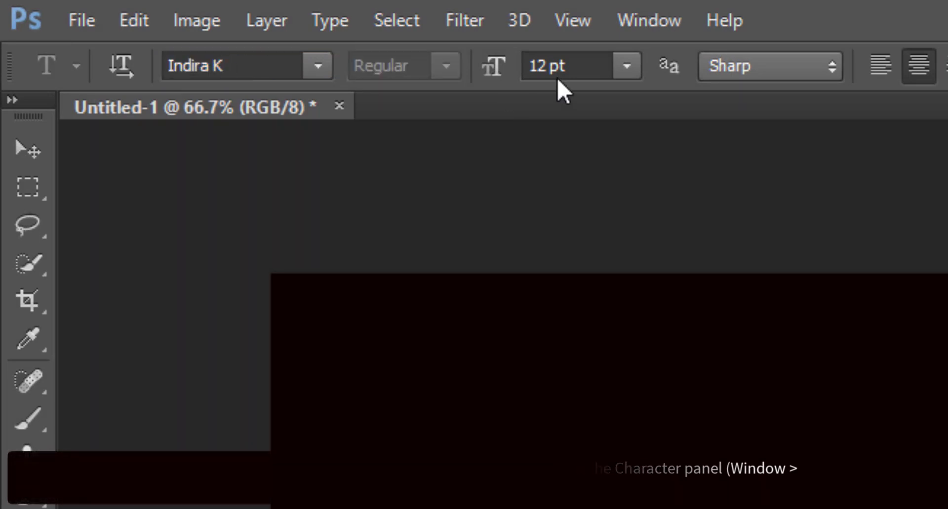
double_click(537, 65)
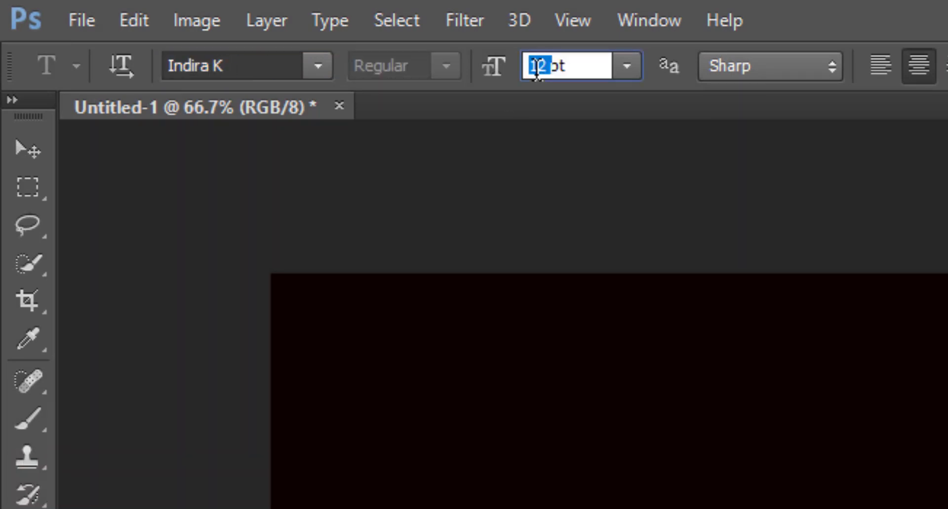
type("141")
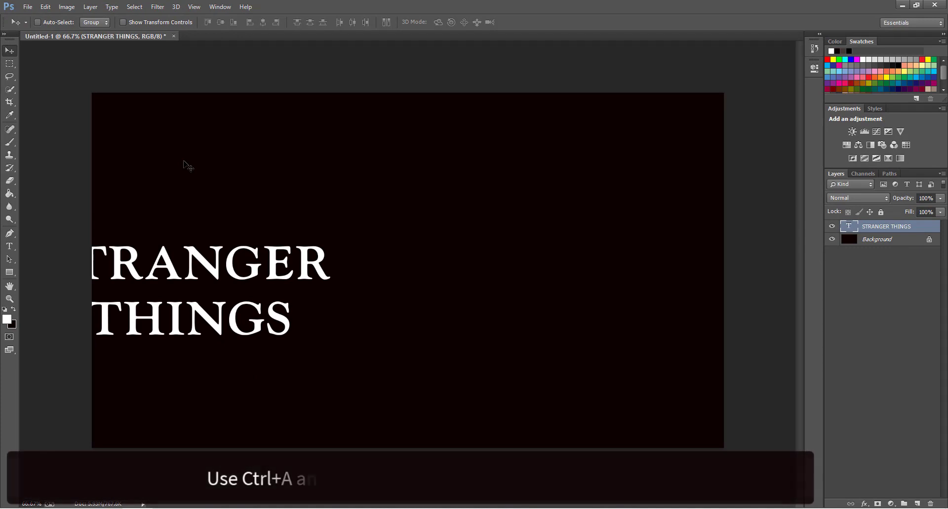
Centre the title vertically and horizontally on the canvas, then deselect.
key("ctrl+a")
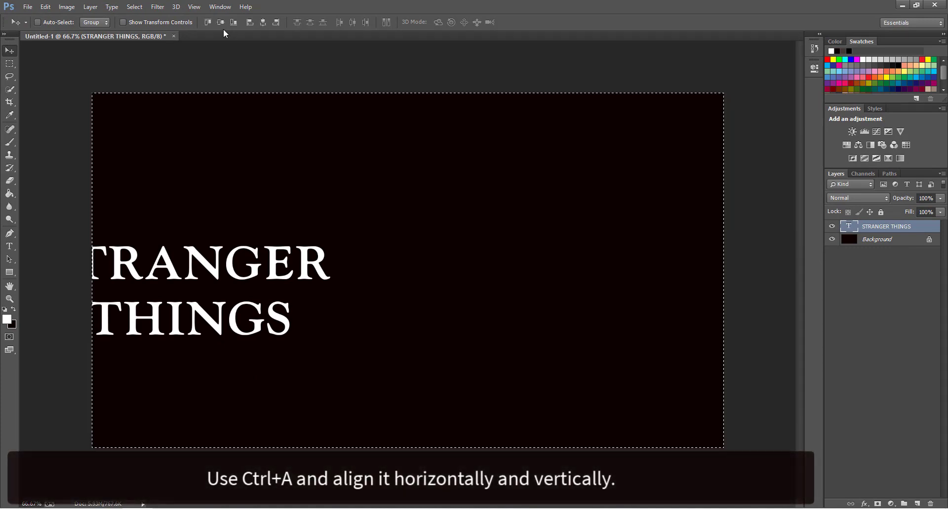
left_click(221, 22)
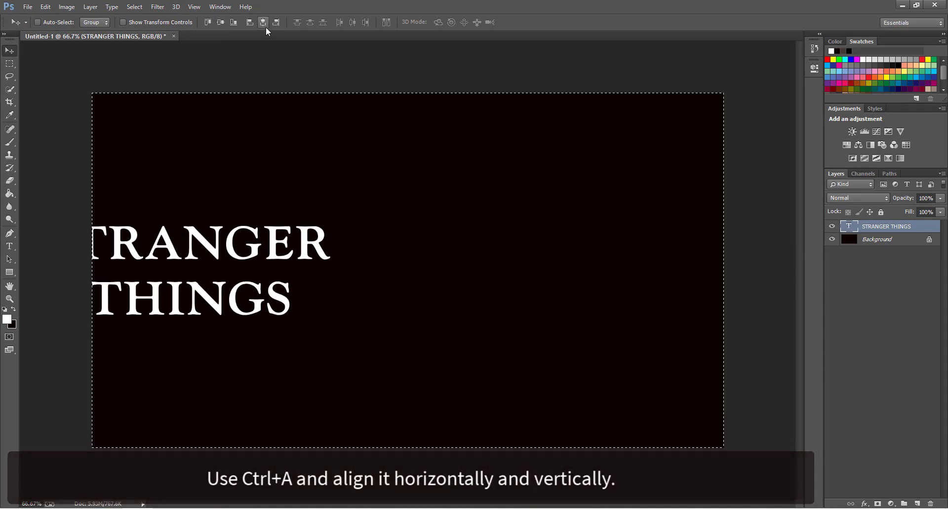
left_click(263, 23)
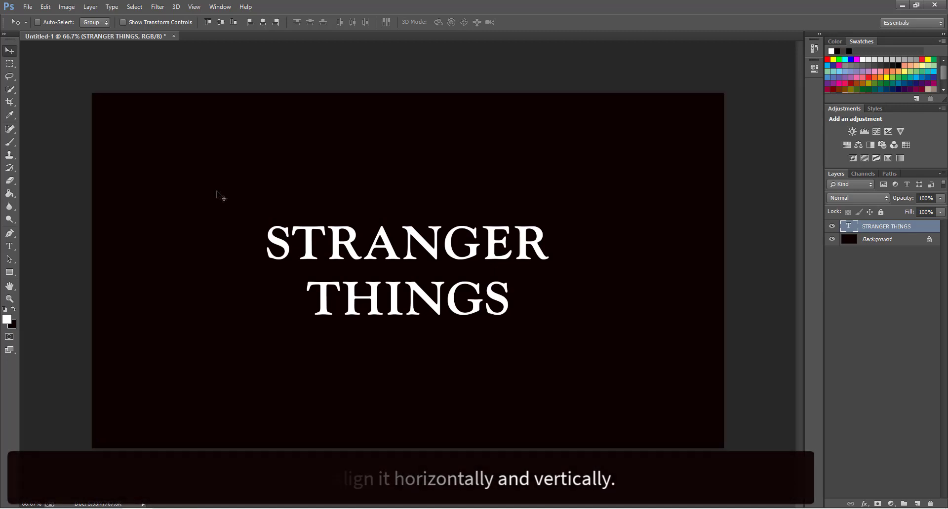
key("ctrl+d")
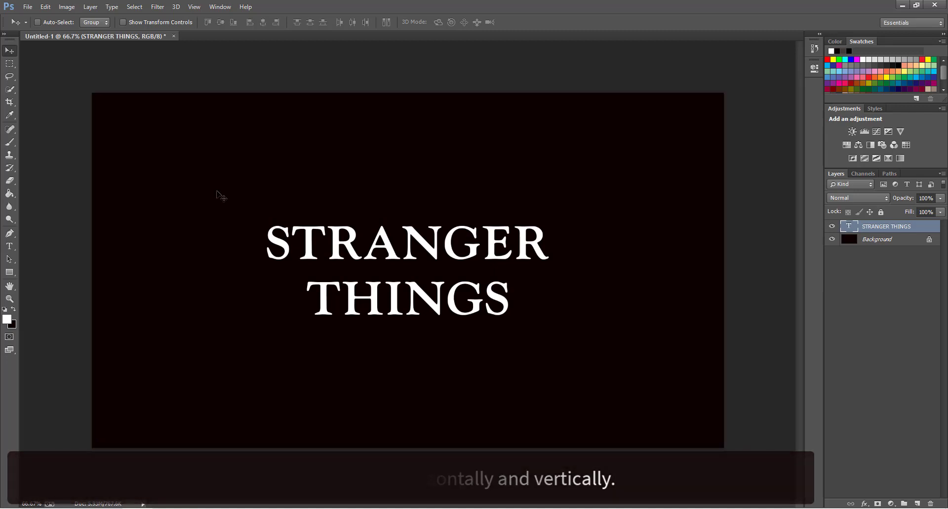
Enlarge the title to 207 pt with tracking -100 and 115% vertical scale.
double_click(849, 226)
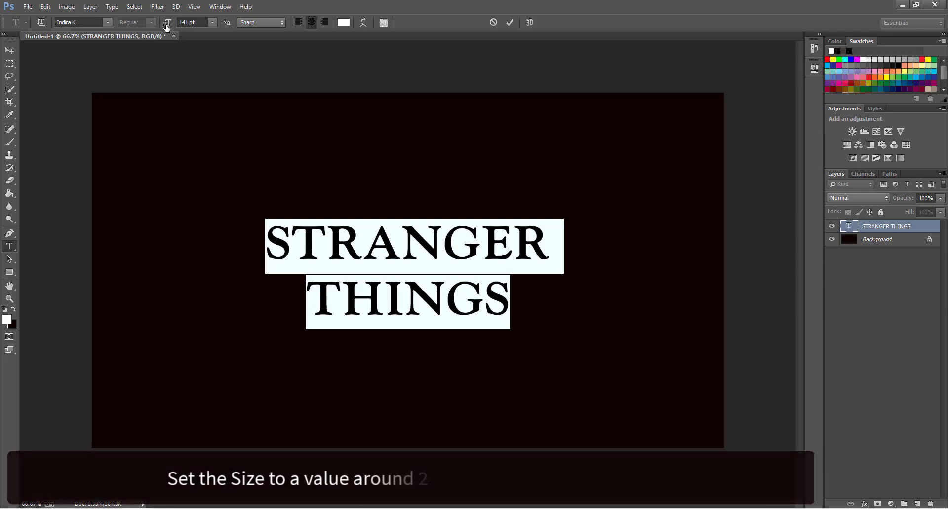
left_click_drag(167, 22, 197, 31)
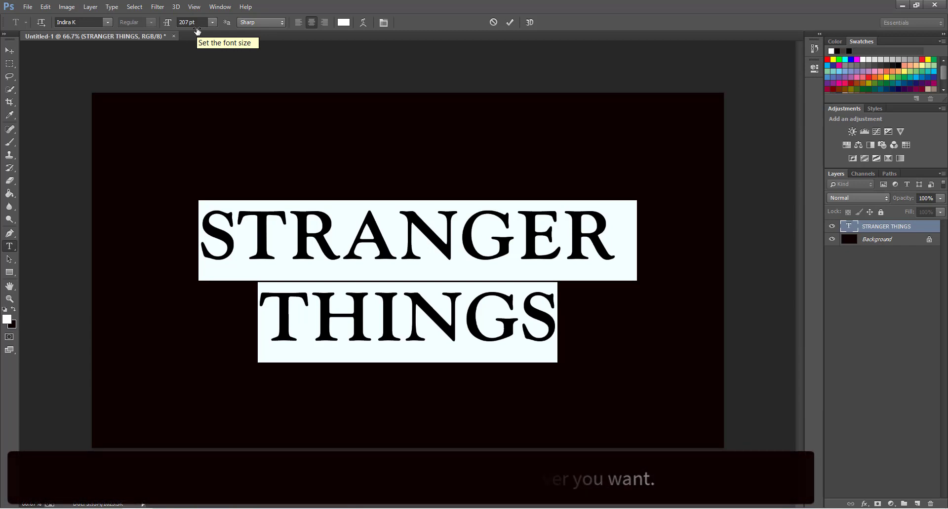
left_click(385, 24)
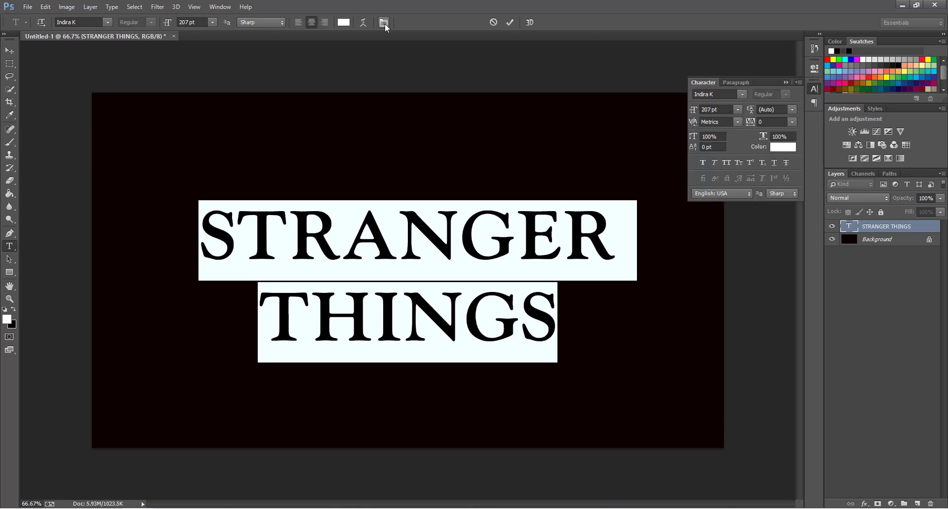
left_click(755, 124)
type("-100")
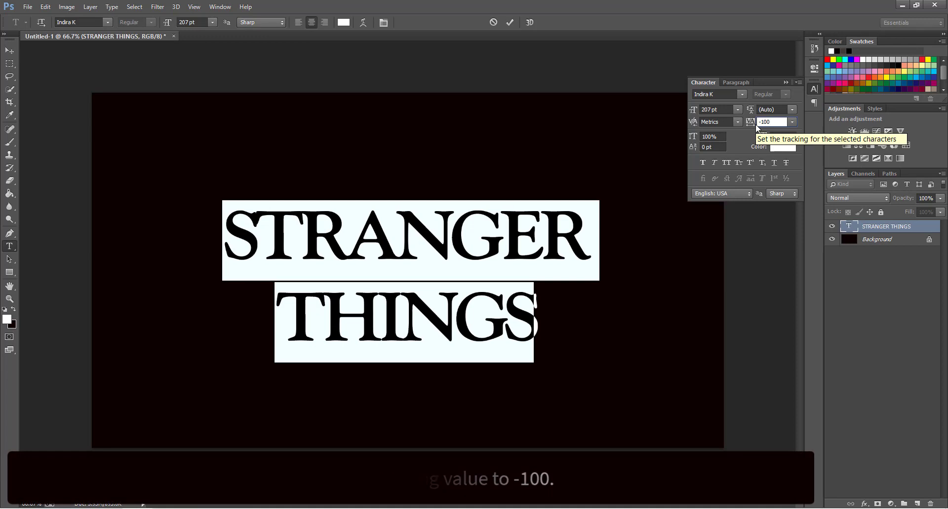
left_click(707, 137)
type("115")
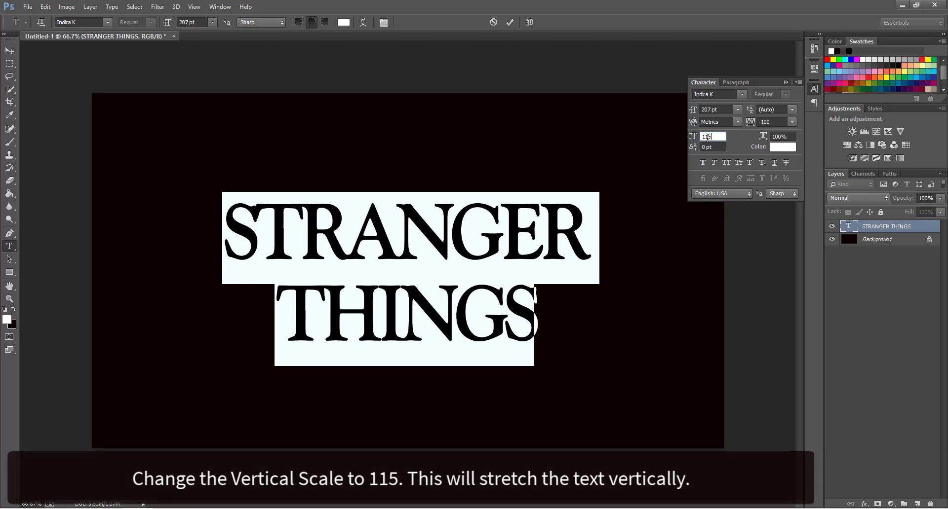
Commit the text changes, then place the cursor back in the STRANGER THINGS text.
left_click(510, 22)
key("v")
key("t")
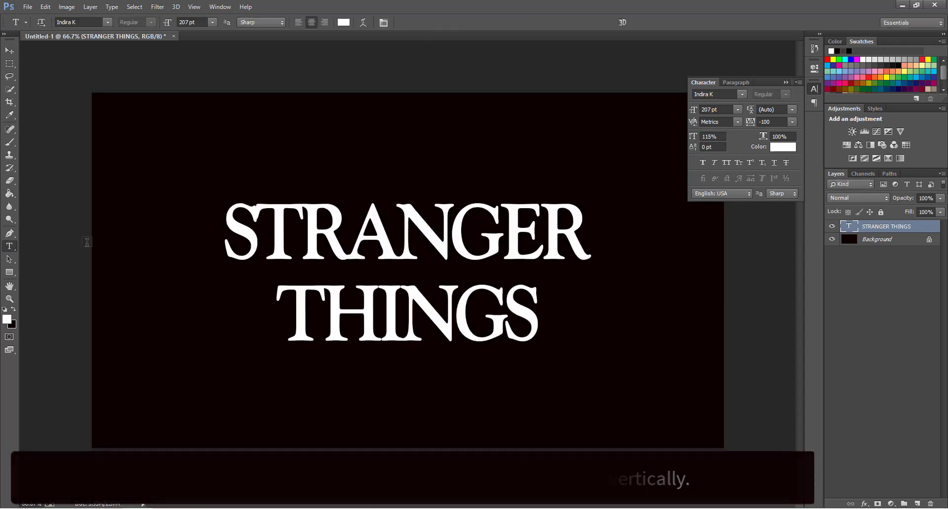
left_click(241, 241)
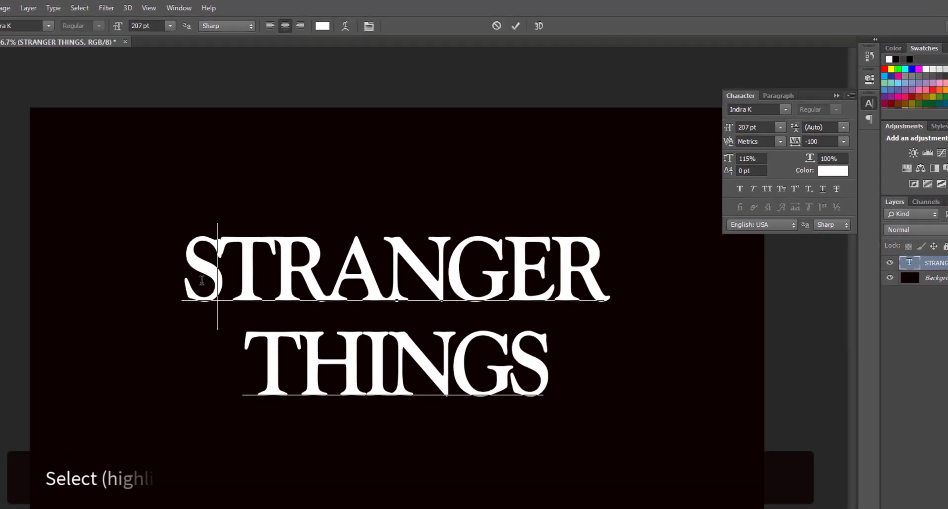
Select the first S of STRANGER and enlarge it to 309 pt.
double_click(202, 281)
left_click(202, 280)
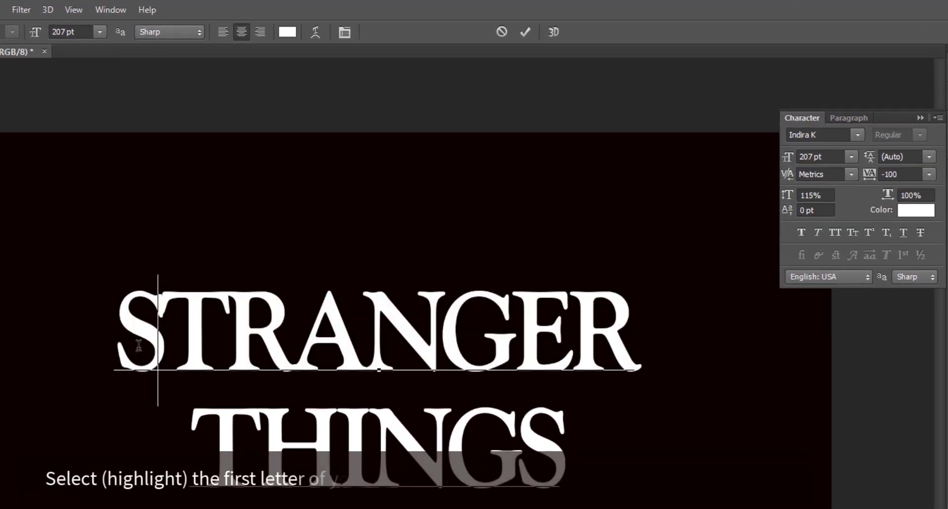
left_click_drag(202, 280, 195, 282)
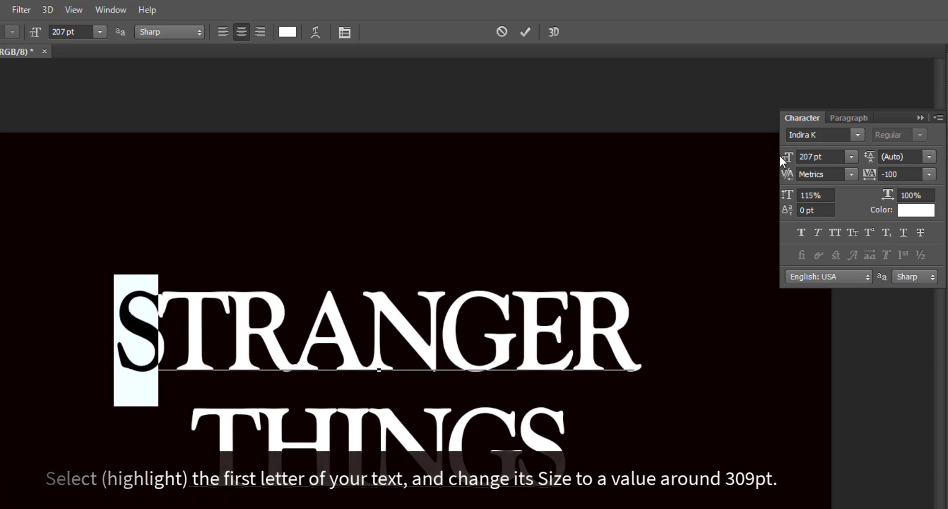
left_click_drag(787, 157, 867, 162)
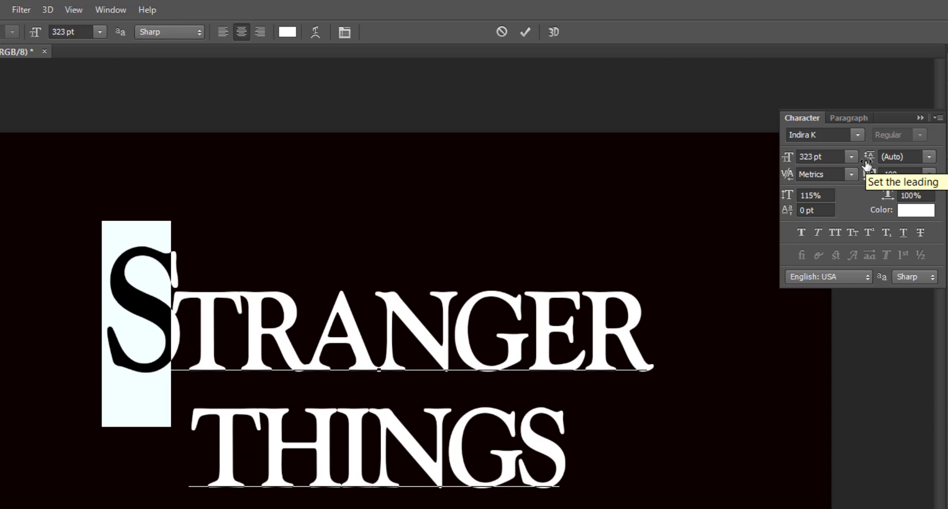
key("Down")
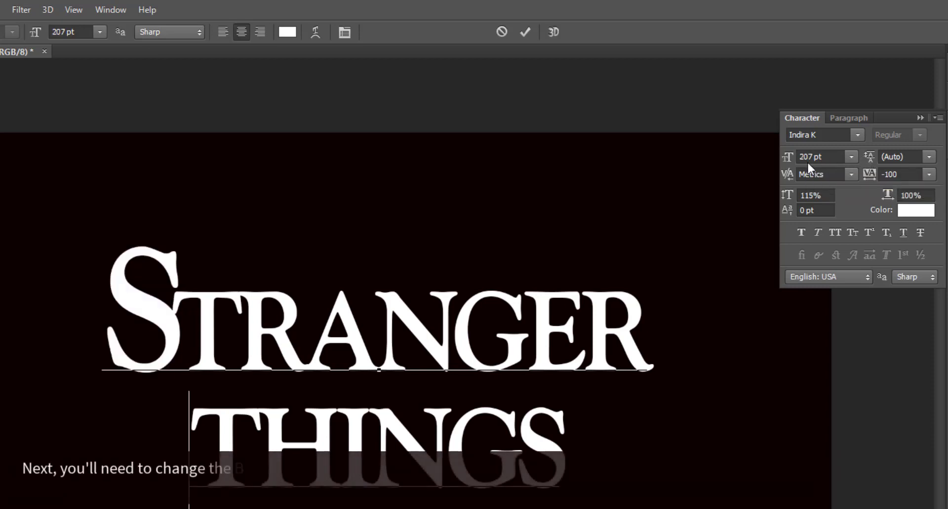
left_click_drag(178, 314, 144, 321)
left_click(812, 157)
type("310")
key("Return")
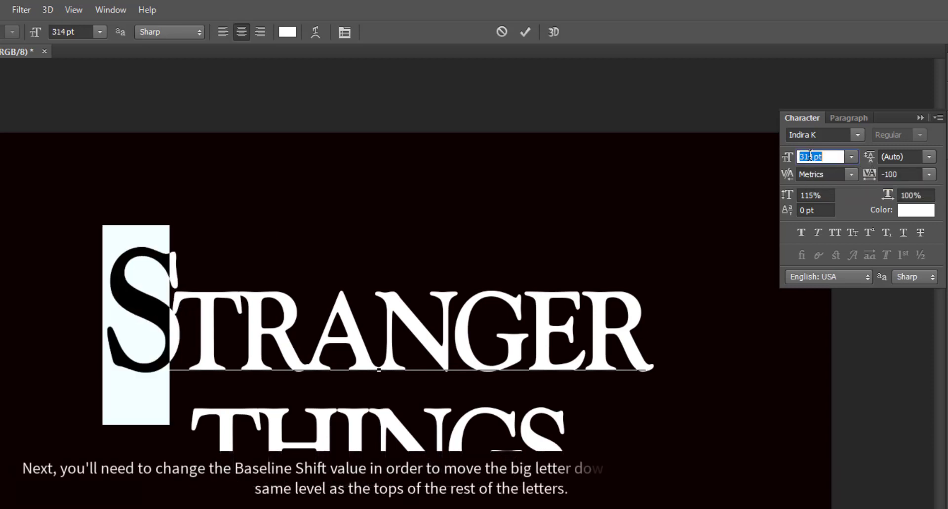
key("Down")
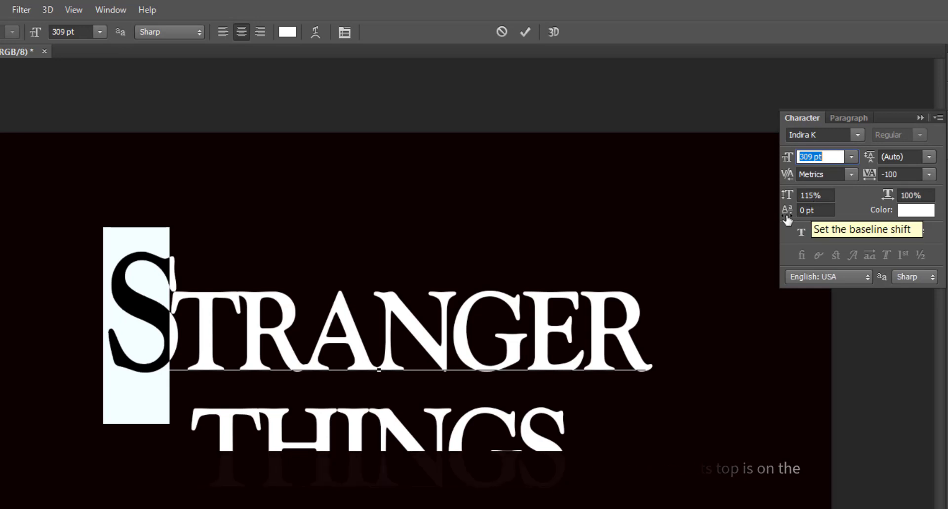
Give the big S a baseline shift of -70 pt.
mouse_move(787, 210)
left_mouse_down()
mouse_move(760, 214)
mouse_move(780, 216)
left_mouse_up()
key("Tab")
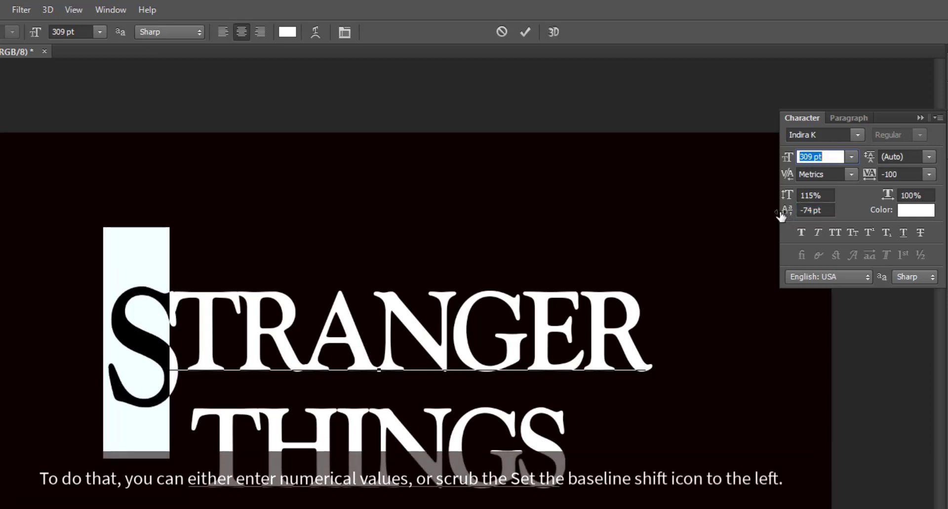
left_click(806, 211)
type("-30")
key("Return")
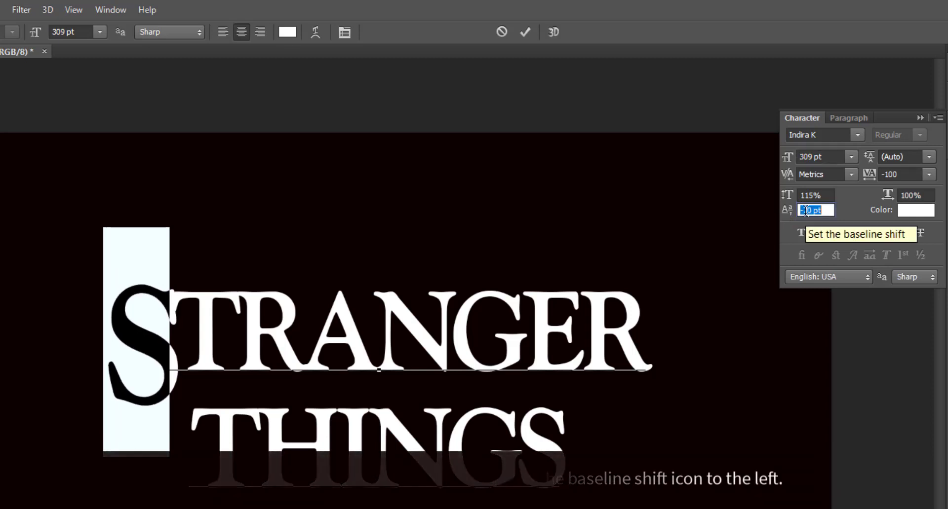
type("-70")
Set the last R of STRANGER to 309 pt with a -70 pt baseline shift.
left_click(597, 332)
left_click_drag(598, 332, 653, 342)
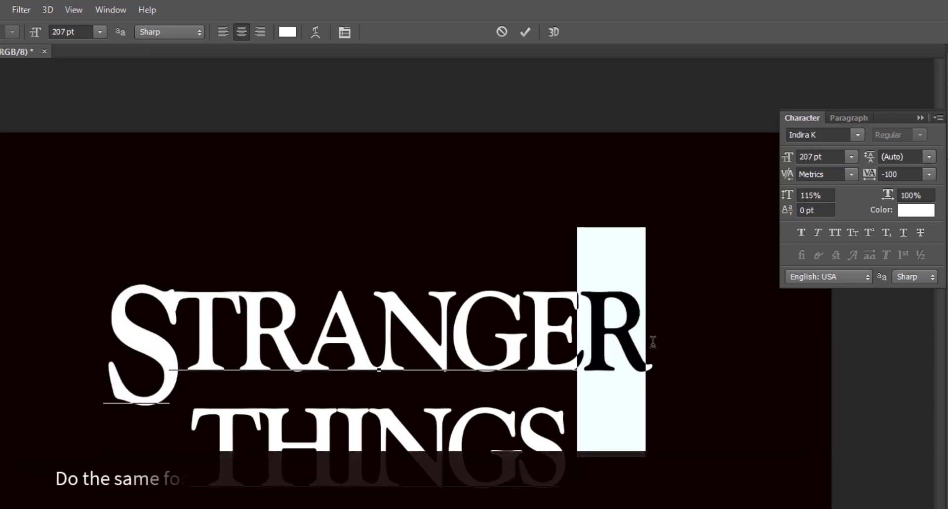
left_click_drag(173, 353, 132, 350)
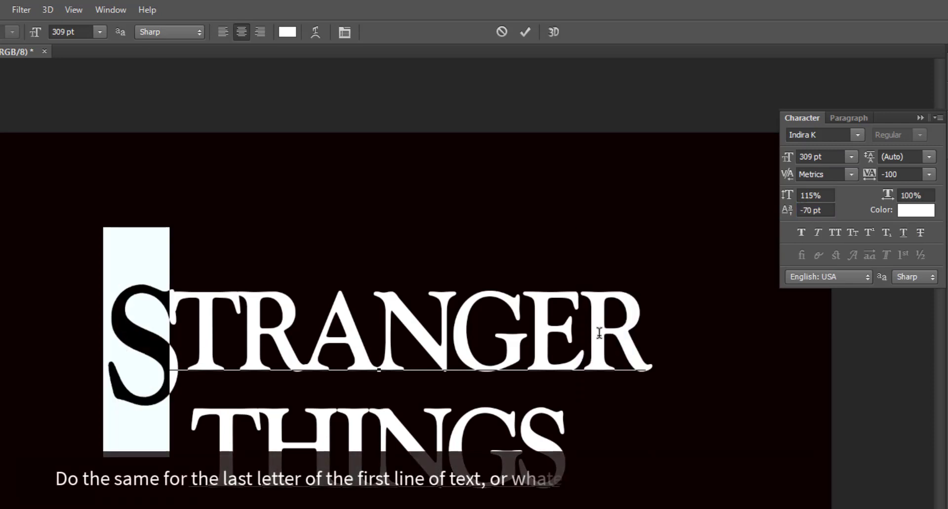
left_click_drag(599, 334, 652, 341)
double_click(808, 156)
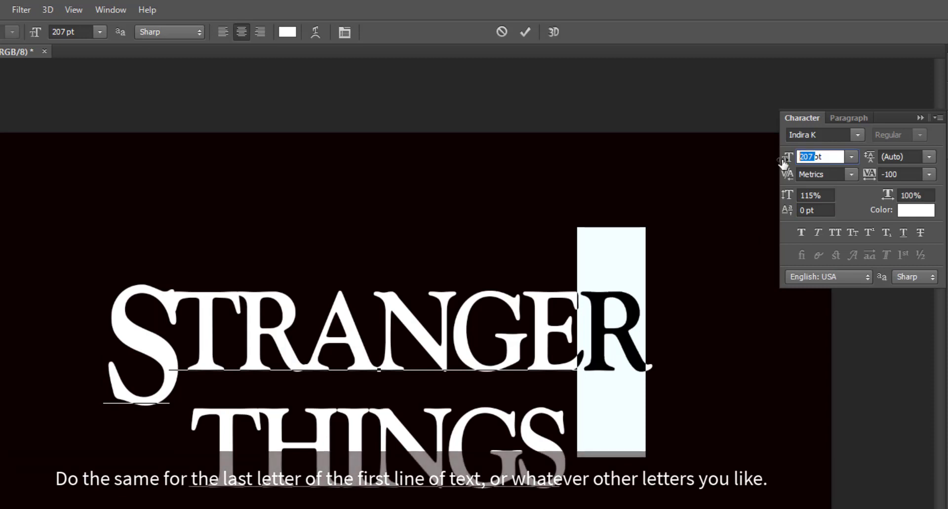
type("309")
double_click(803, 210)
type("-70")
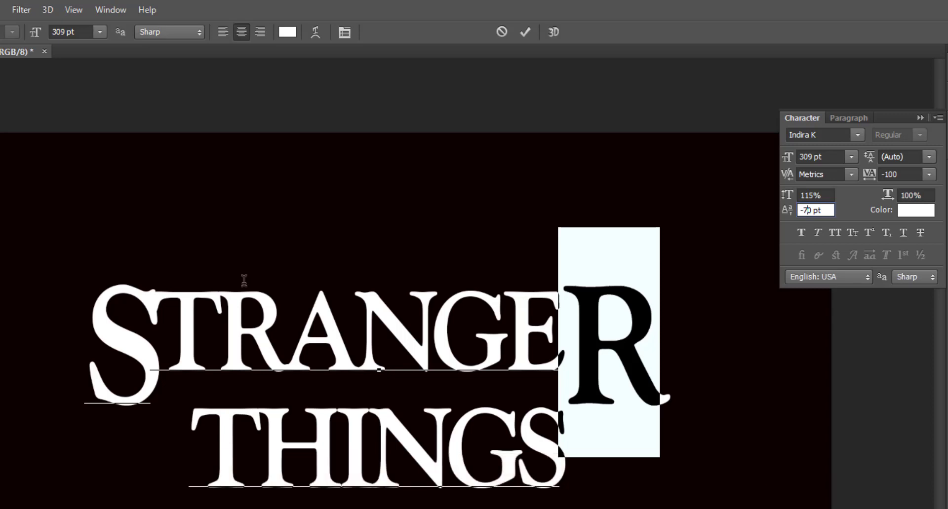
left_click(170, 320)
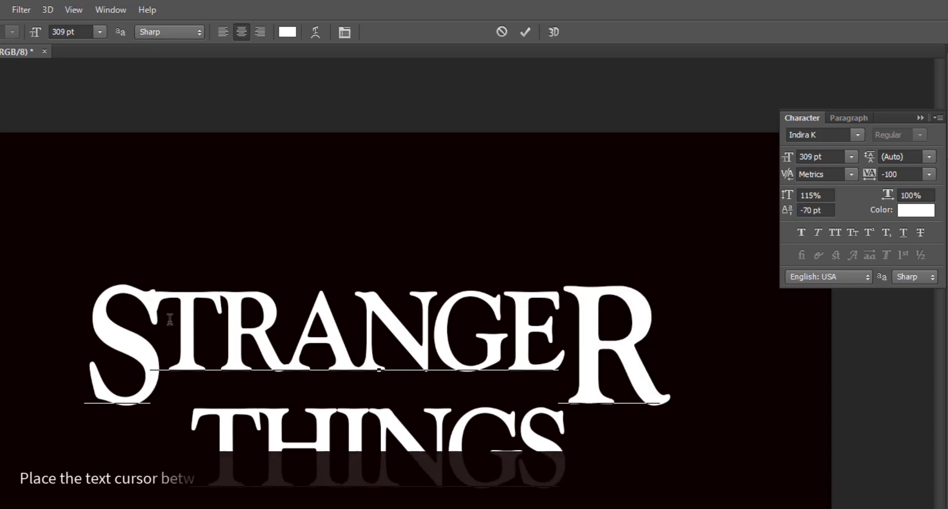
Set kerning to 60 between S and T and lower the text layer's Fill to 0%.
left_click(810, 173)
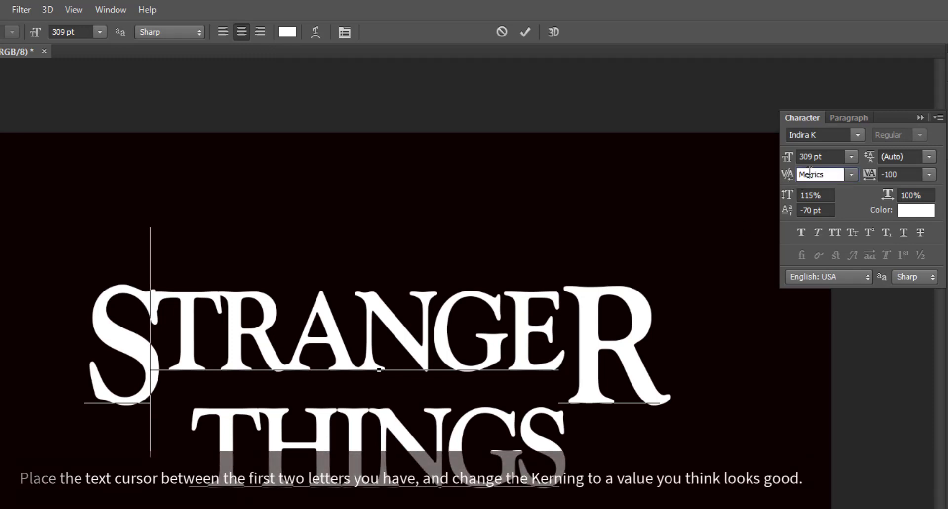
type("60")
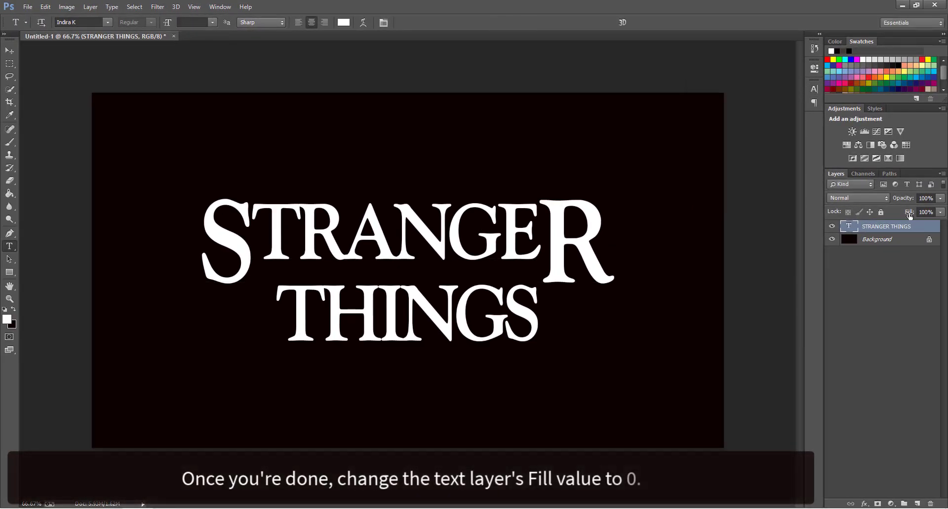
type("0")
key("Return")
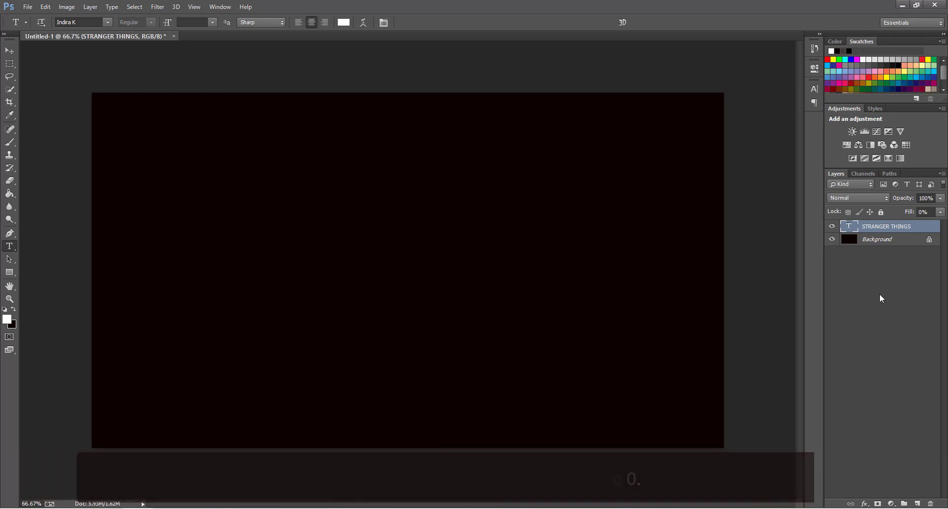
left_click(864, 504)
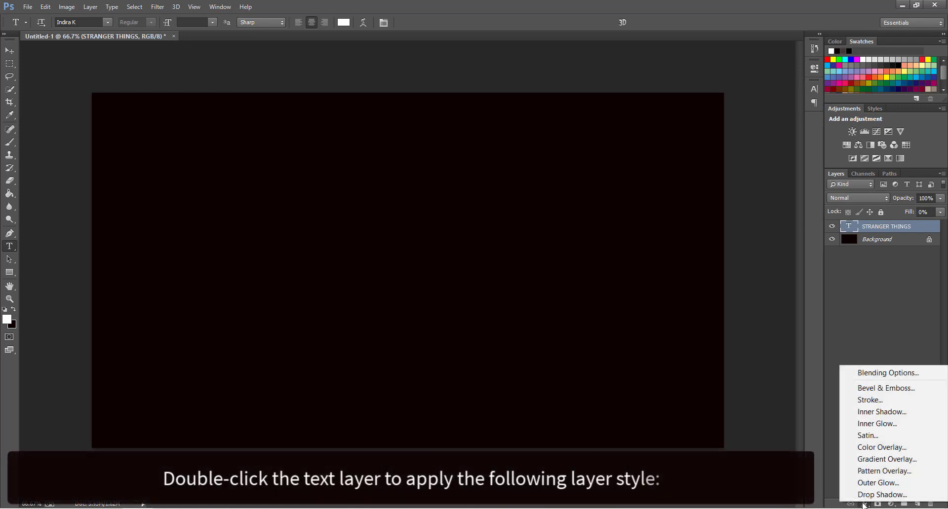
Add a Stroke Emboss bevel with depth 220 and angle 156, without global light.
left_click(877, 389)
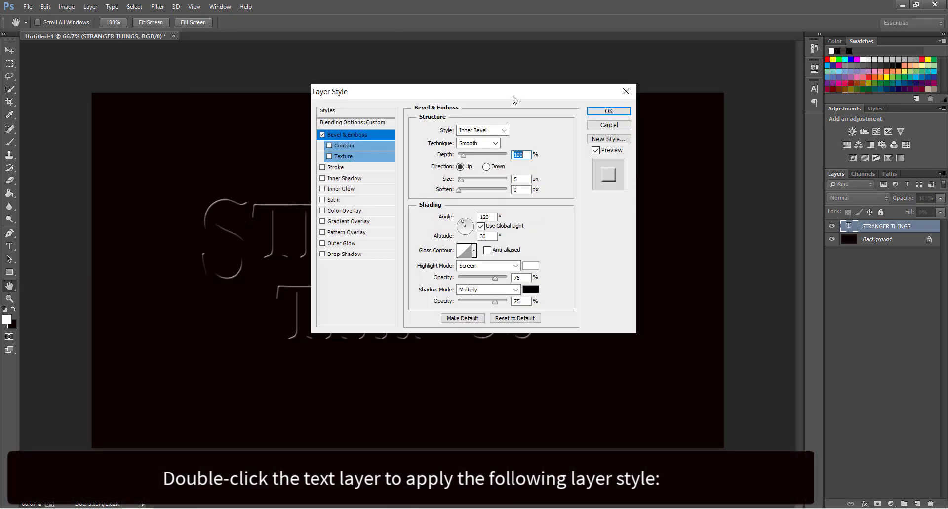
left_click_drag(516, 100, 622, 145)
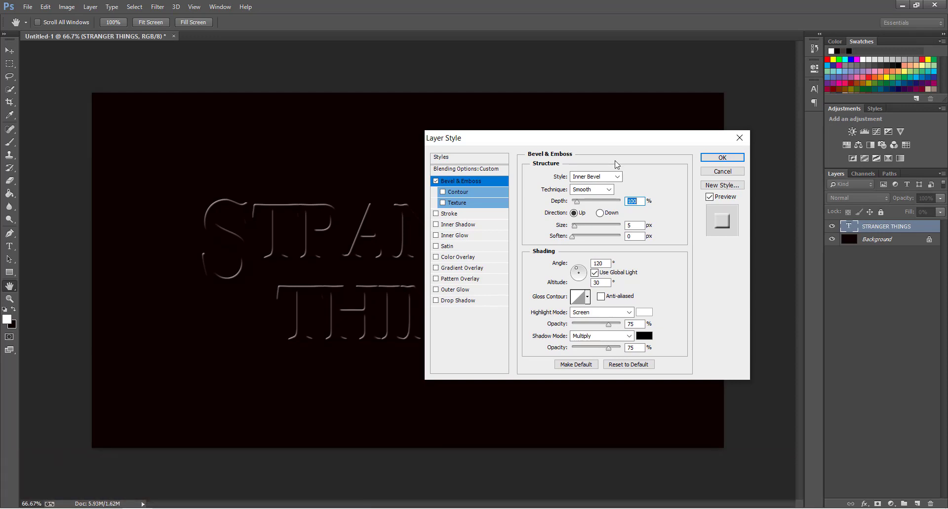
left_click(605, 176)
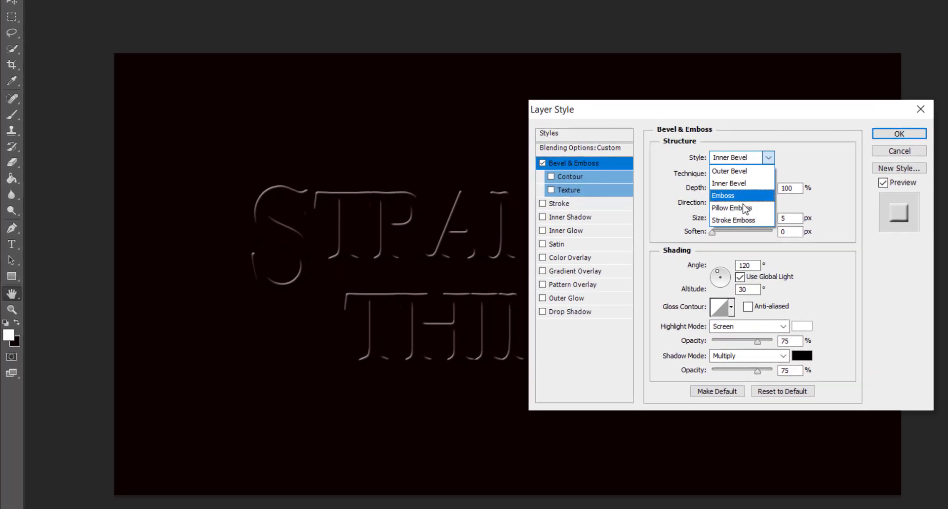
left_click(742, 221)
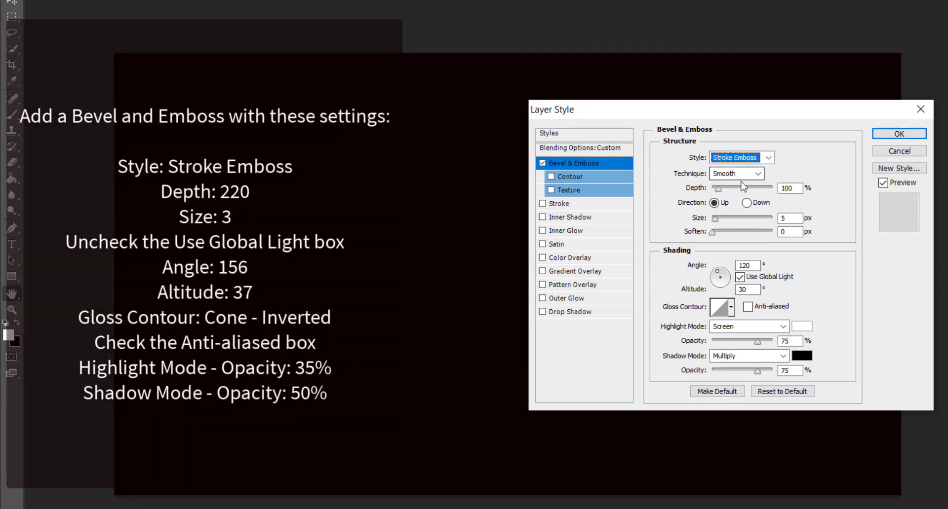
double_click(789, 188)
type("220")
type("3")
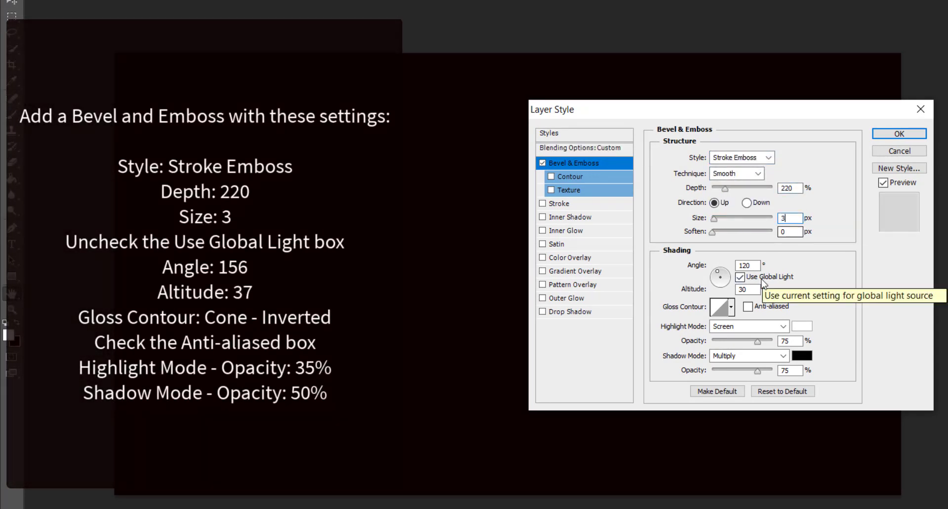
left_click(740, 277)
double_click(745, 266)
type("156")
double_click(743, 289)
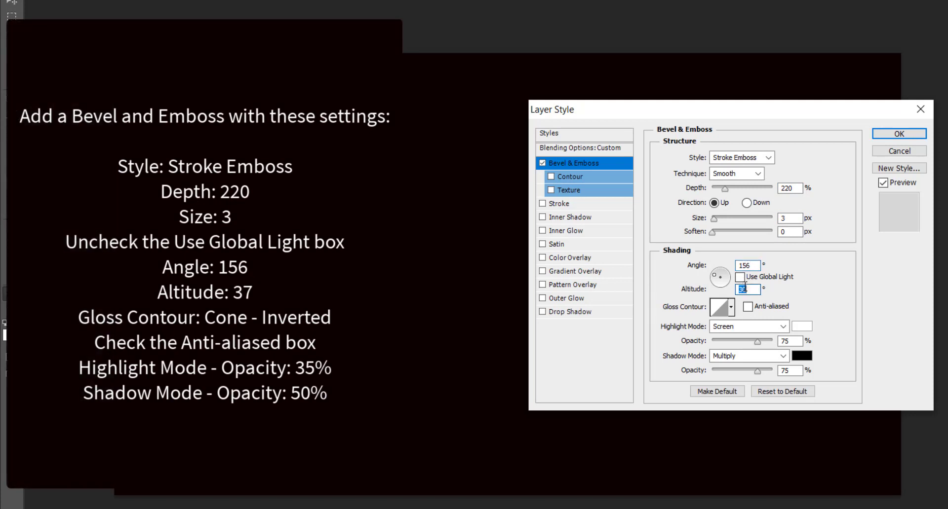
Use an anti-aliased Cone - Inverted gloss contour and 35% highlight opacity.
left_click(731, 306)
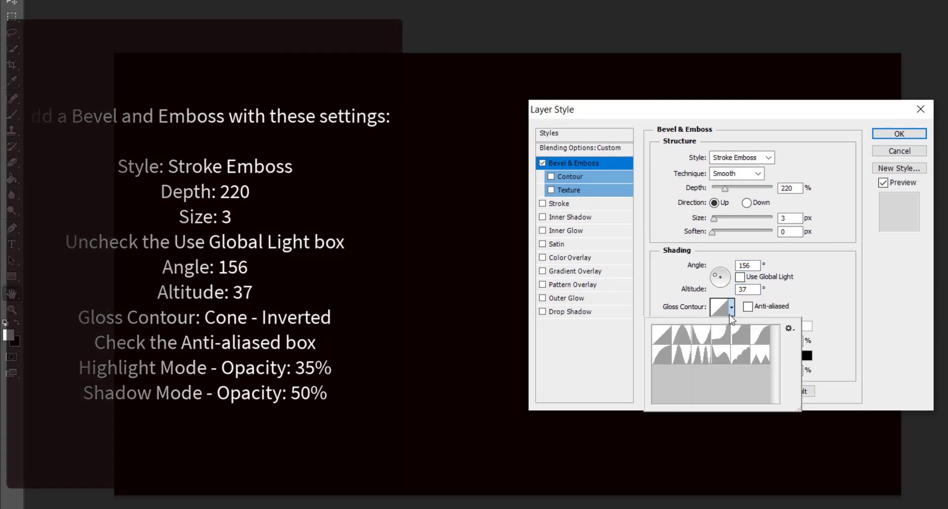
left_click(705, 341)
left_click(790, 298)
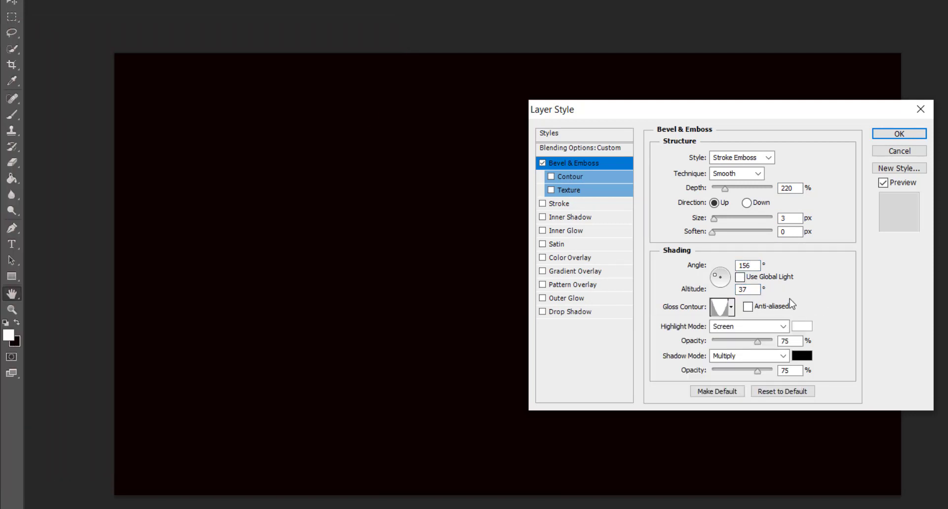
left_click(778, 310)
double_click(790, 341)
type("35")
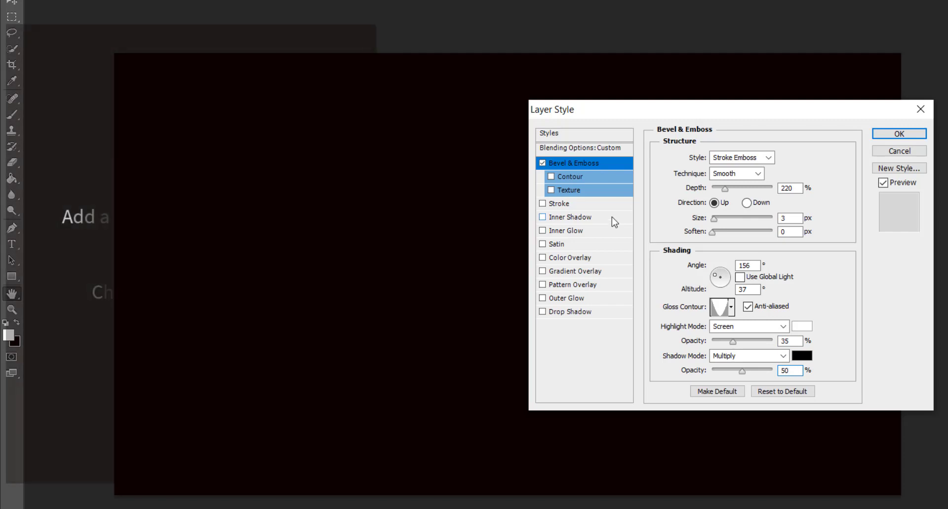
Enable the bevel Contour with an anti-aliased Cove - Deep shape.
left_click(590, 176)
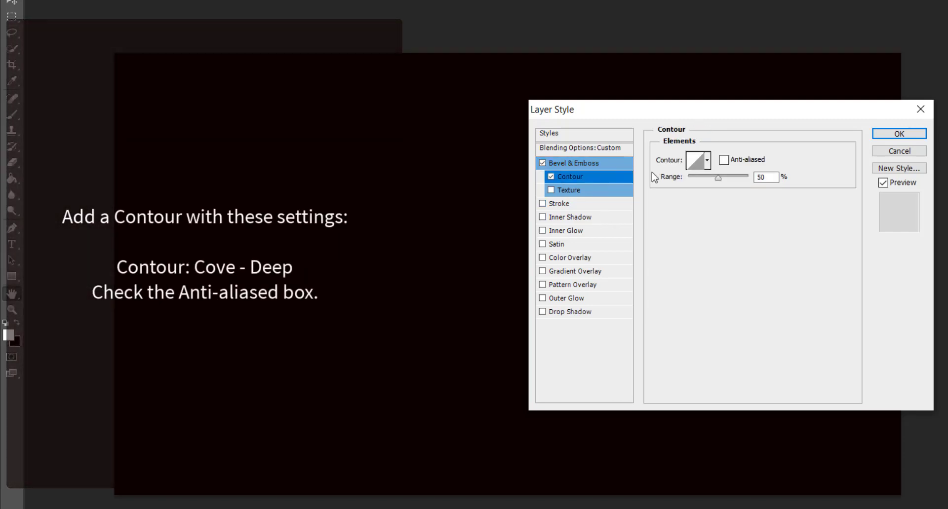
left_click(707, 160)
left_click(699, 192)
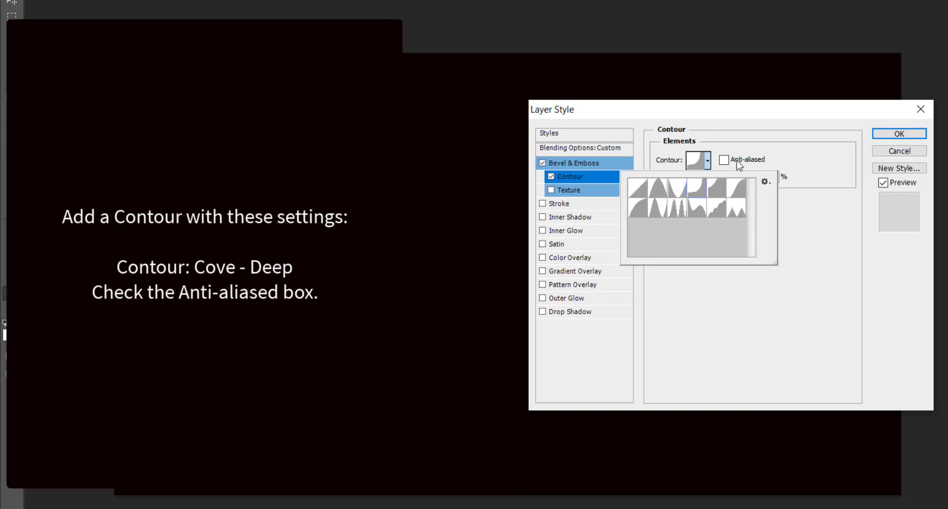
left_click(785, 146)
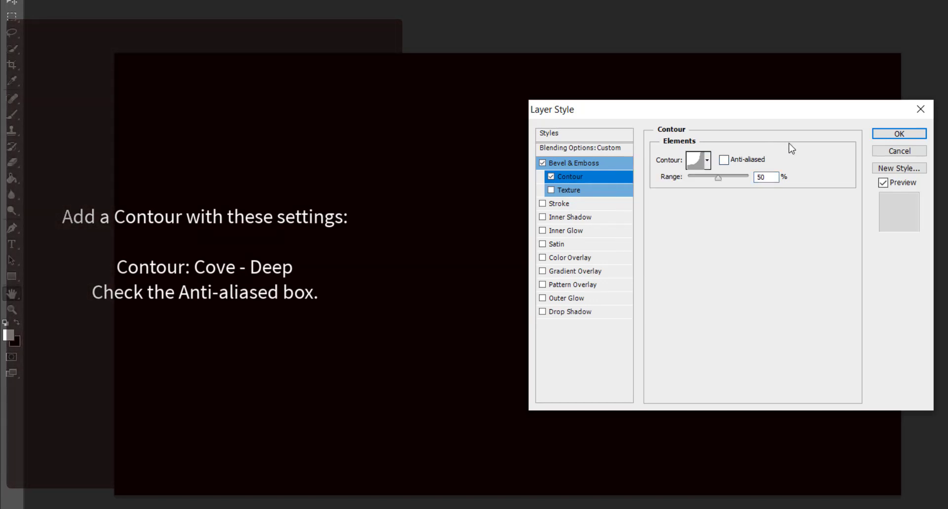
left_click(751, 161)
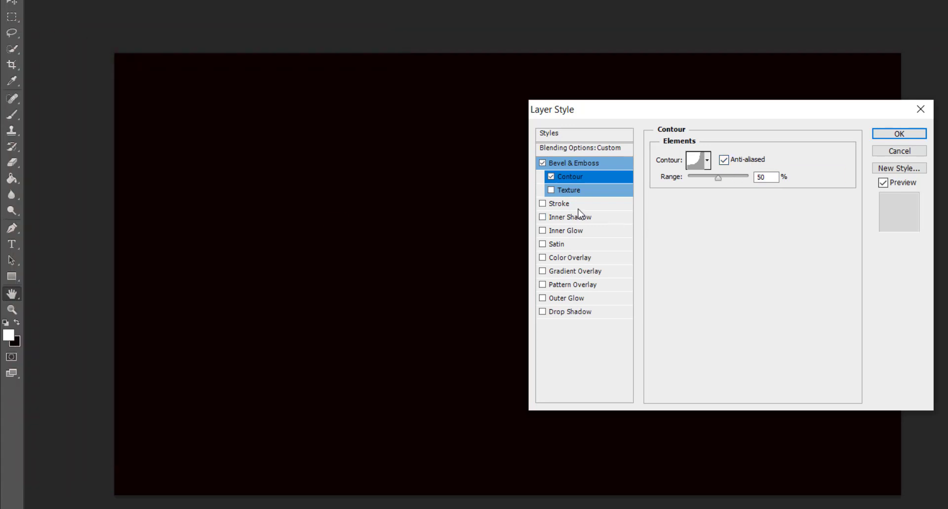
left_click(559, 203)
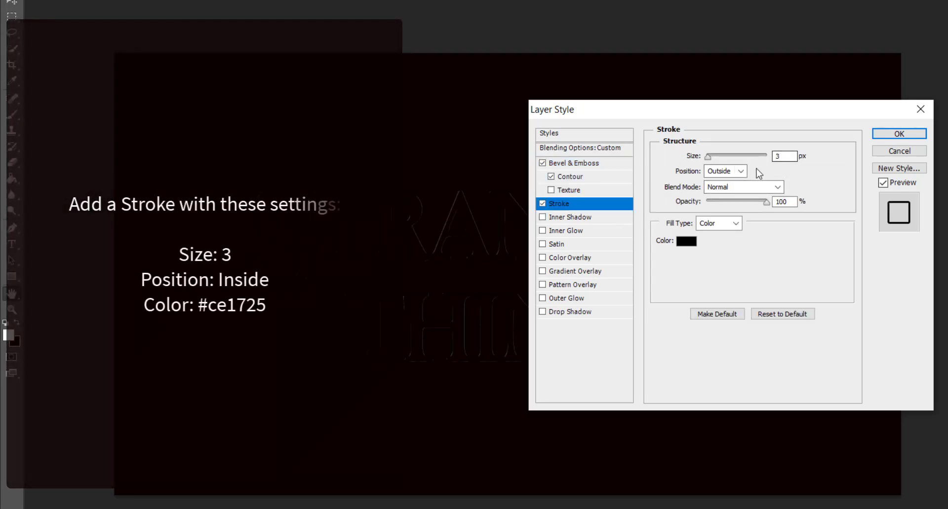
Set the Stroke position to Inside with colour #ce1725.
left_click(725, 171)
left_click(723, 197)
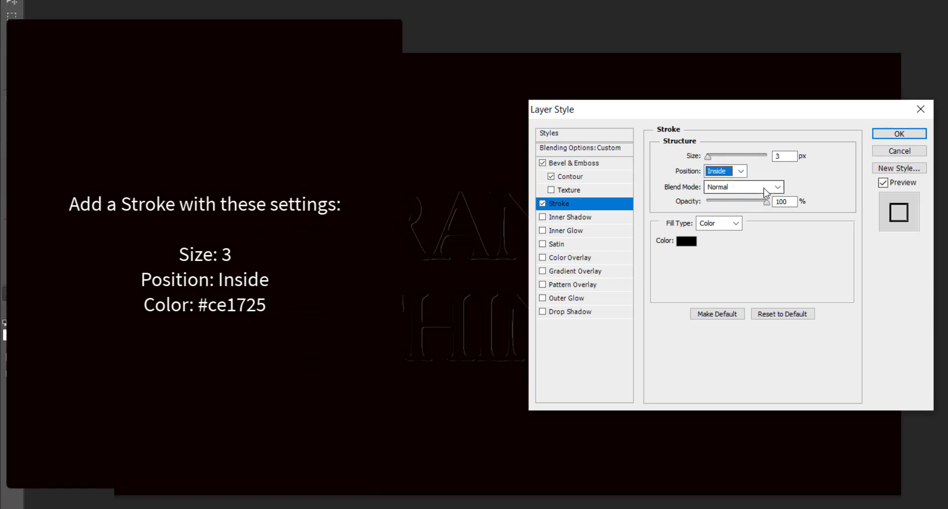
left_click(688, 242)
type("CE17")
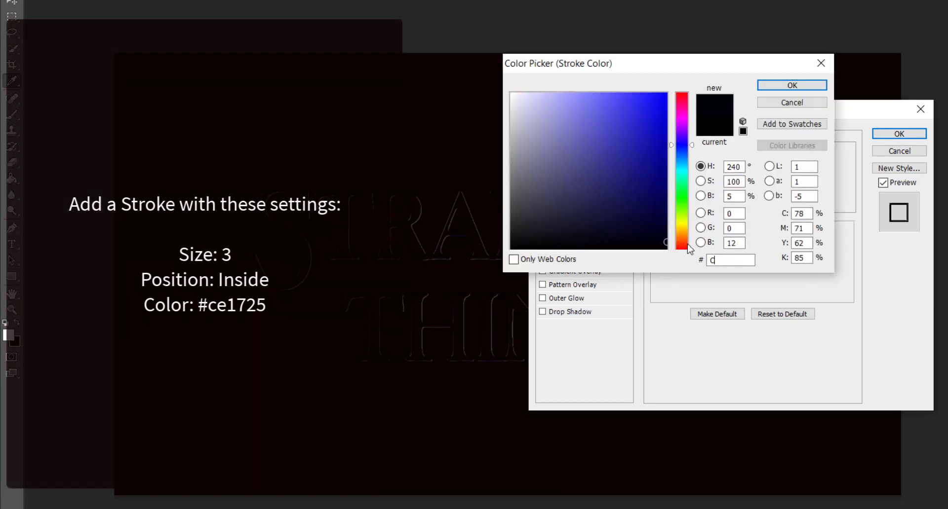
type("25")
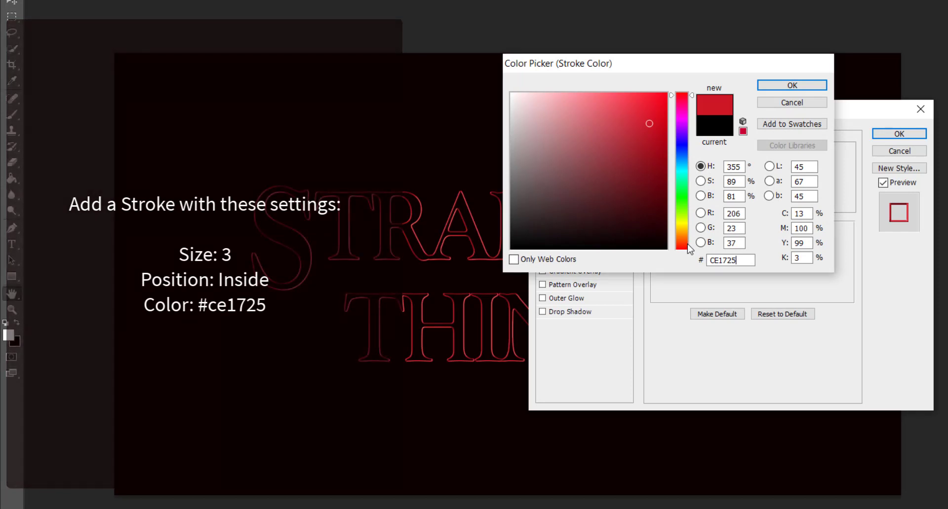
key("Return")
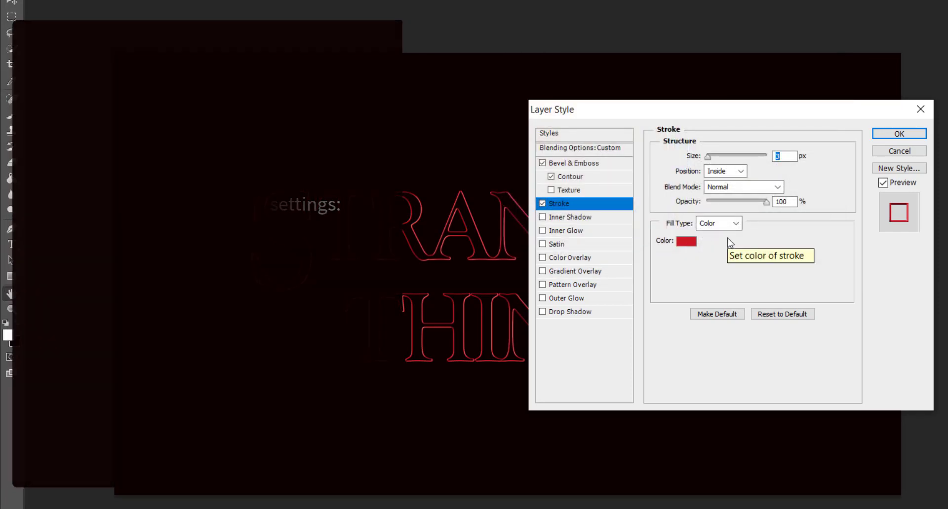
Add an Inner Glow in colour #ea0f0f with size 17.
left_click(565, 230)
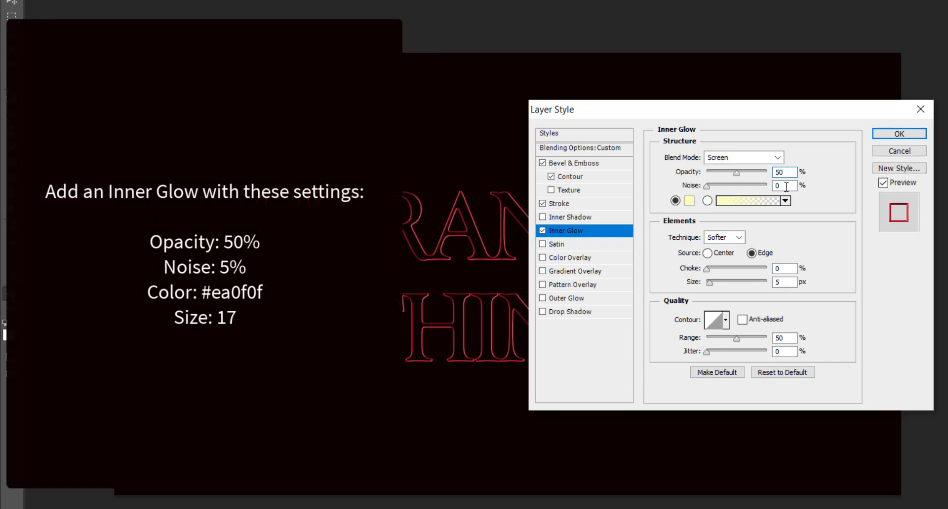
left_click(689, 203)
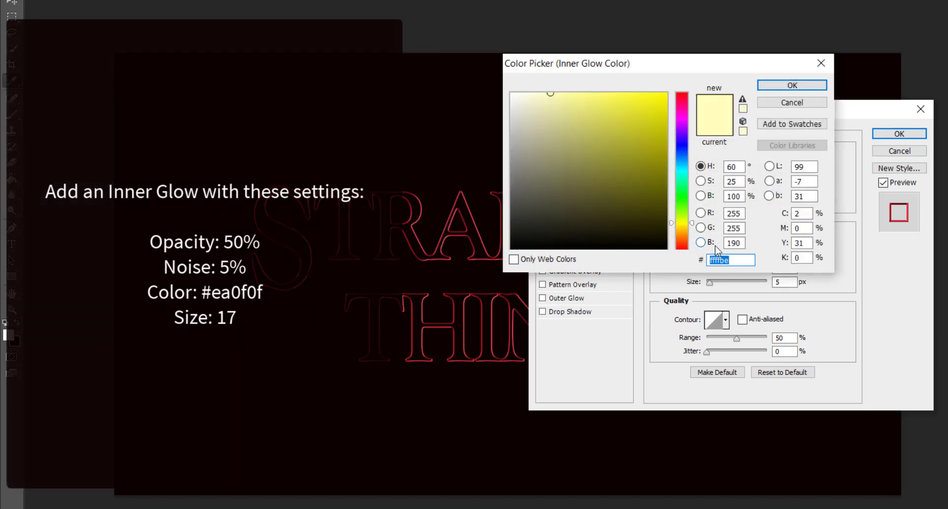
type("EA")
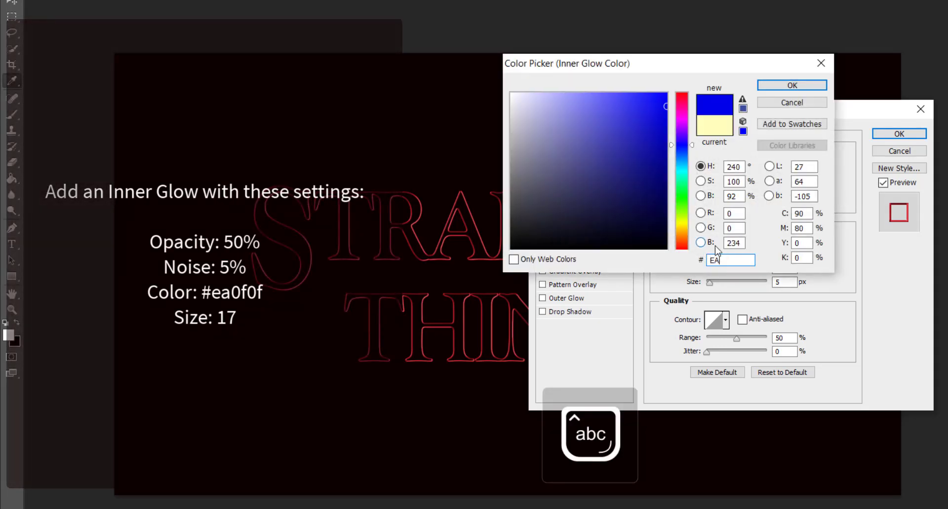
type("0f0f")
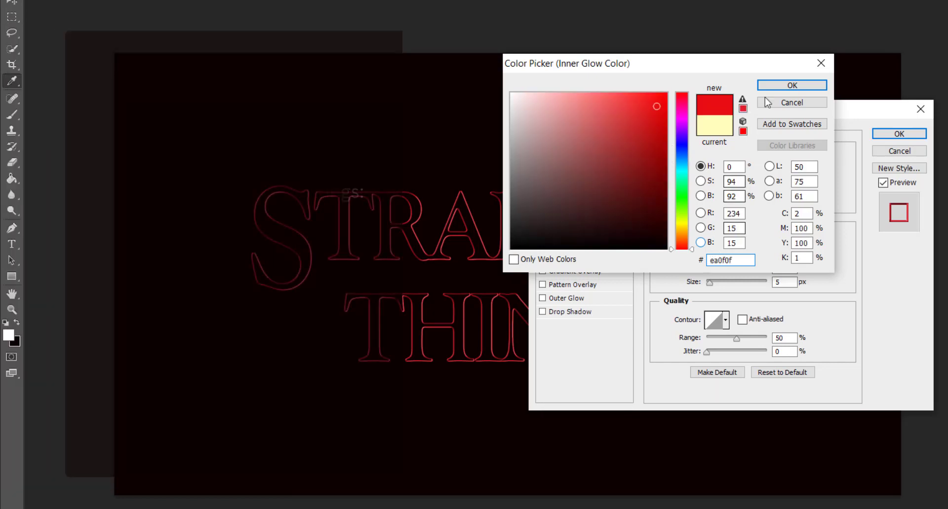
left_click(789, 87)
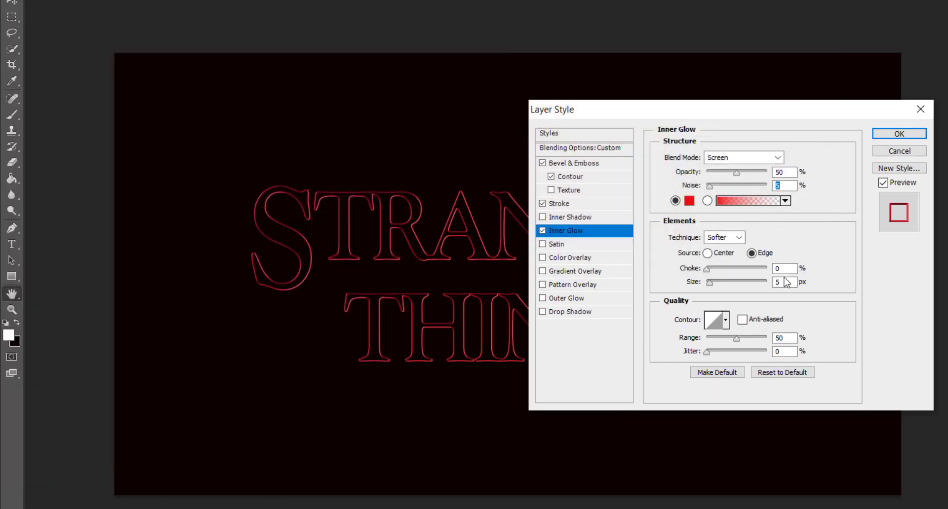
type("17")
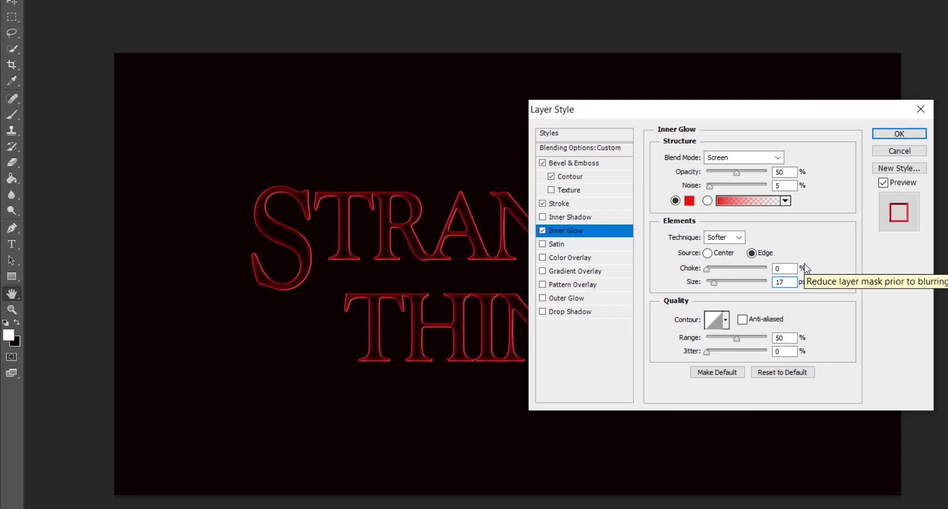
left_click(589, 298)
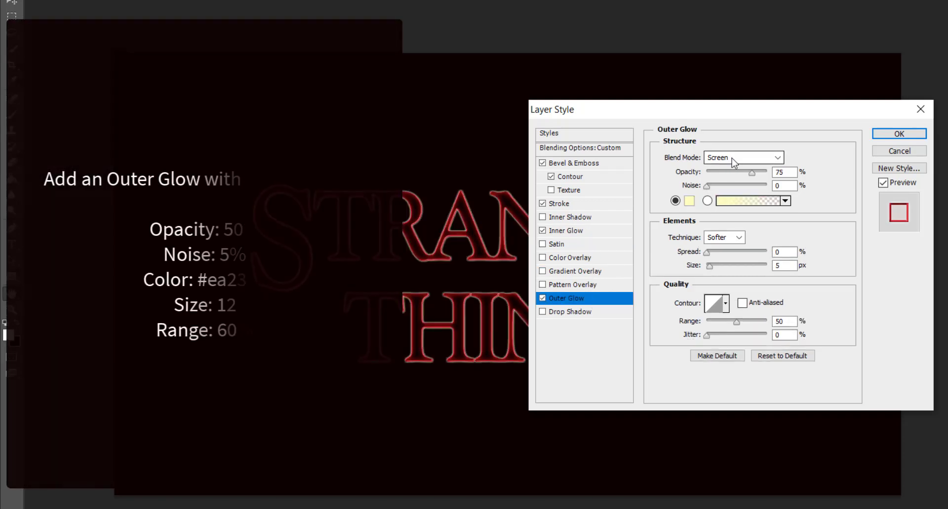
Set Outer Glow to 50% opacity, colour #ea2314, size 12, range 60%, then confirm Layer Style.
double_click(781, 172)
type("50")
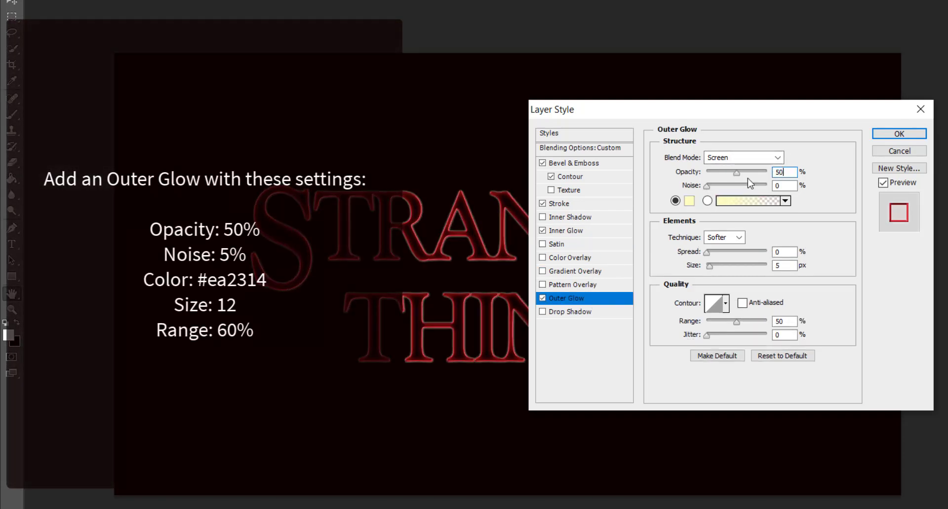
left_click(689, 202)
type("ea2314")
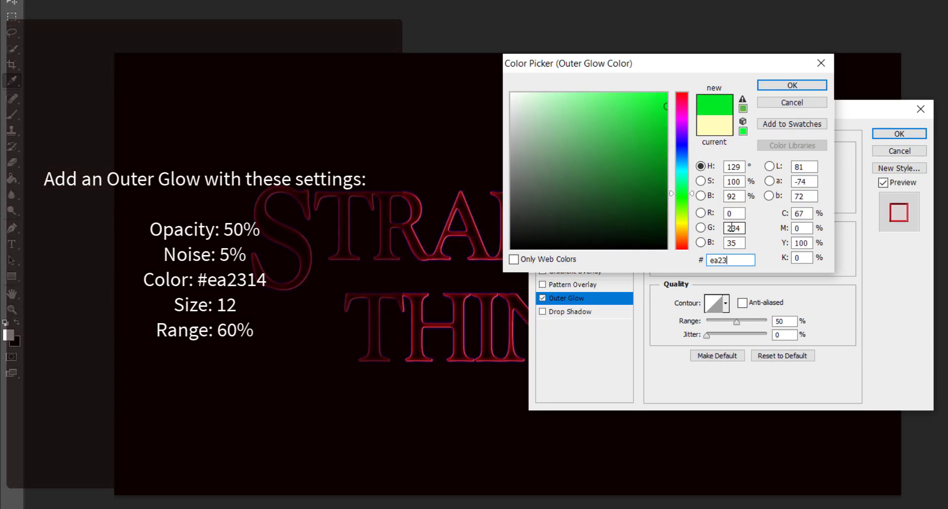
left_click(791, 88)
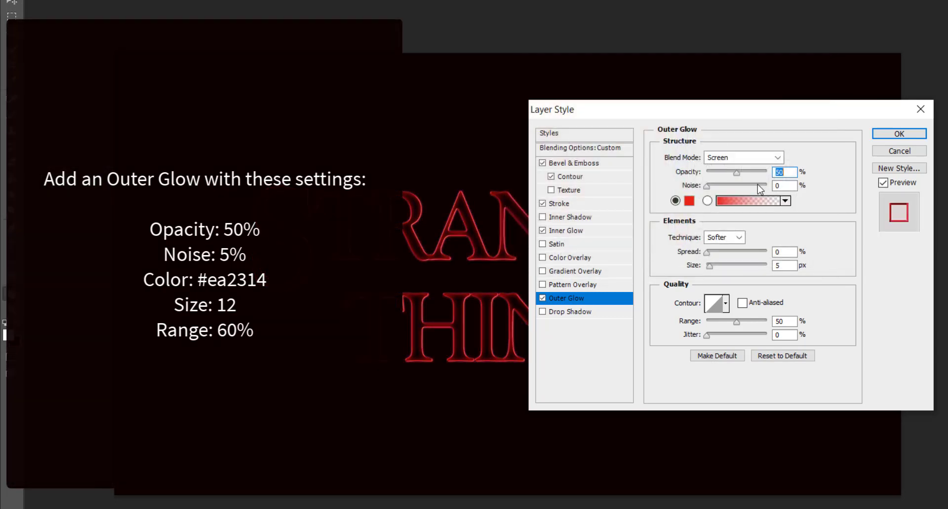
double_click(779, 266)
type("12")
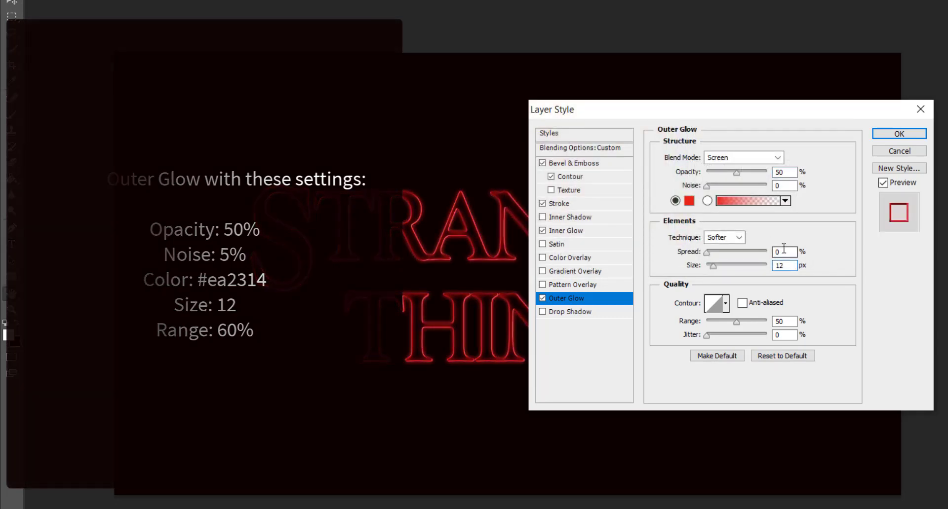
double_click(780, 321)
type("60")
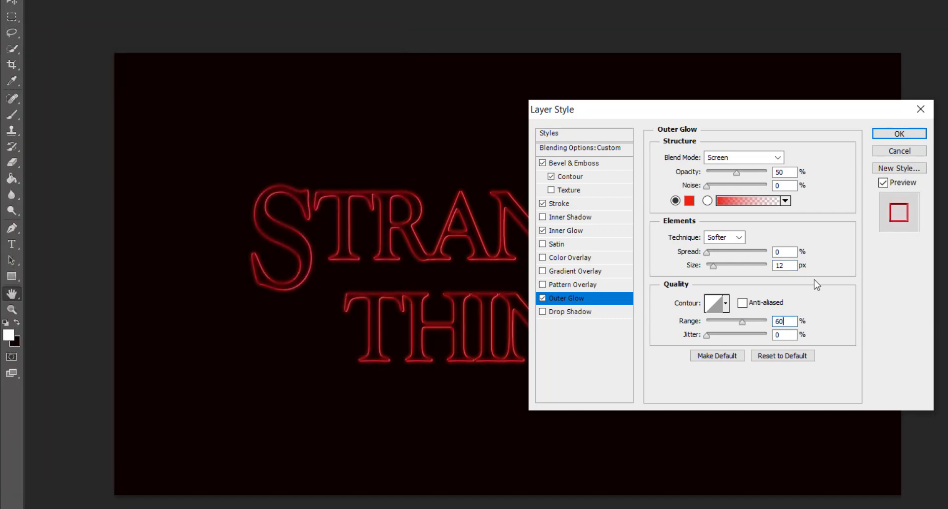
left_click(906, 135)
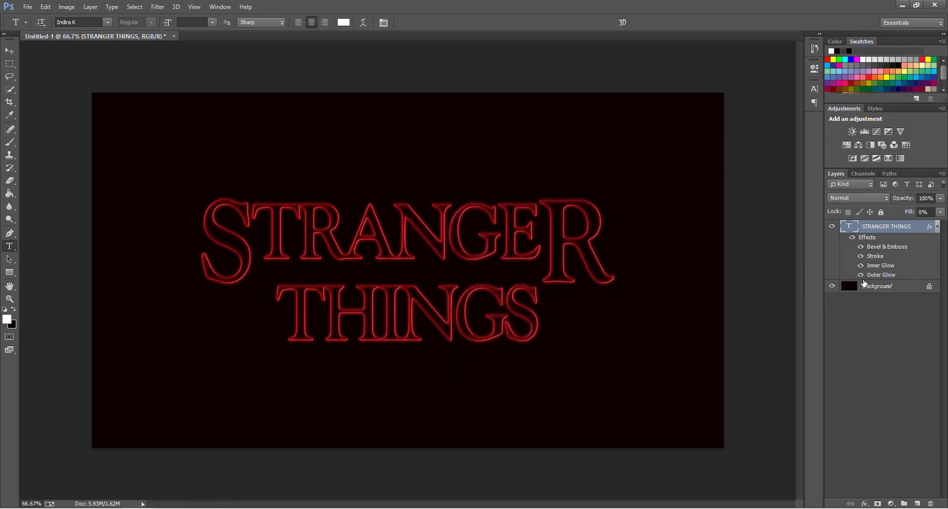
Collapse the text layer's effects list and copy its layer style.
left_click(938, 229)
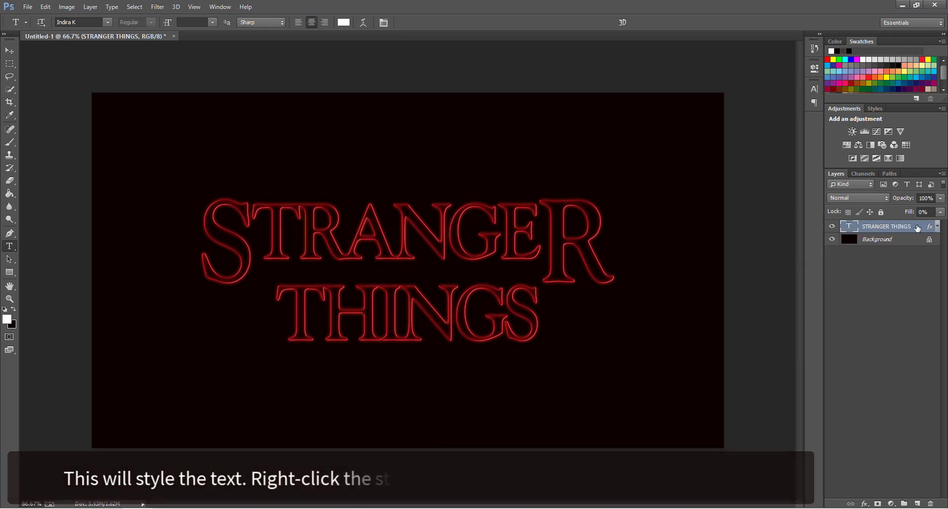
right_click(916, 227)
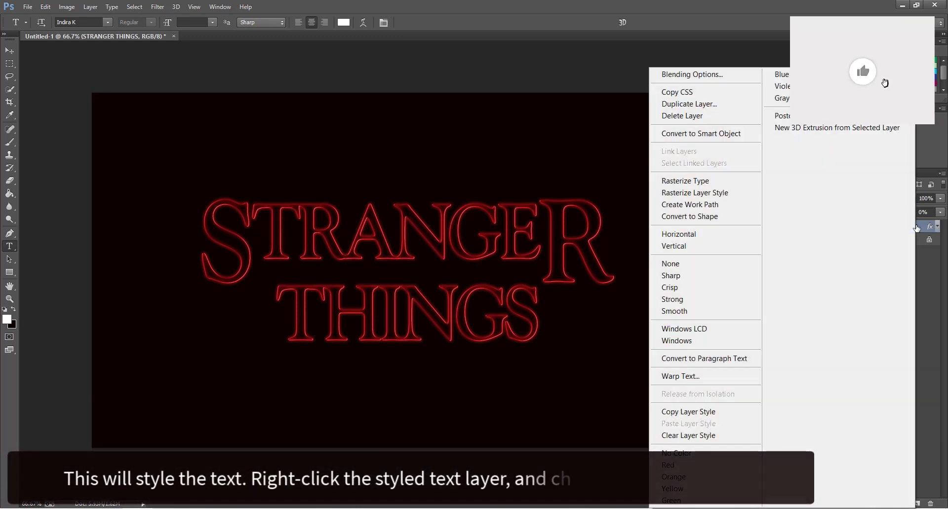
left_click(712, 412)
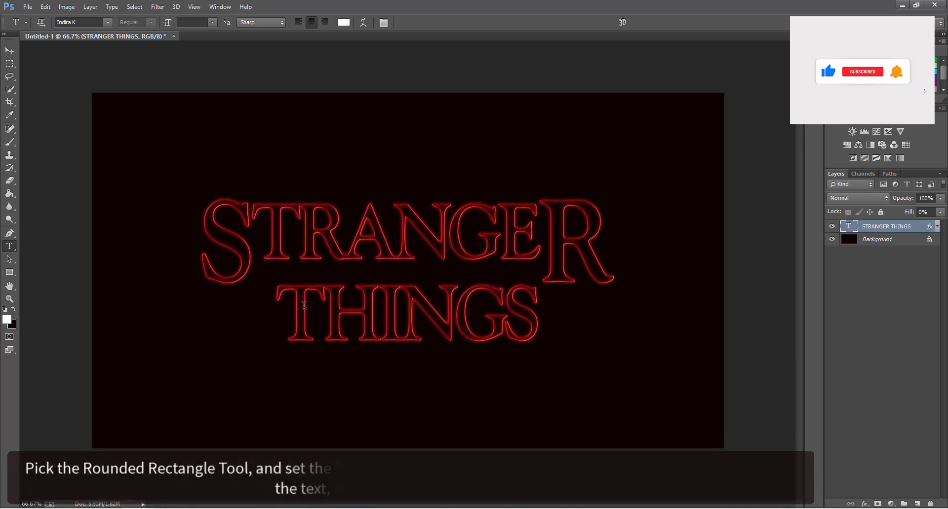
Draw thin rectangle bars above STRANGER and to the right and left of THINGS.
left_click(11, 274)
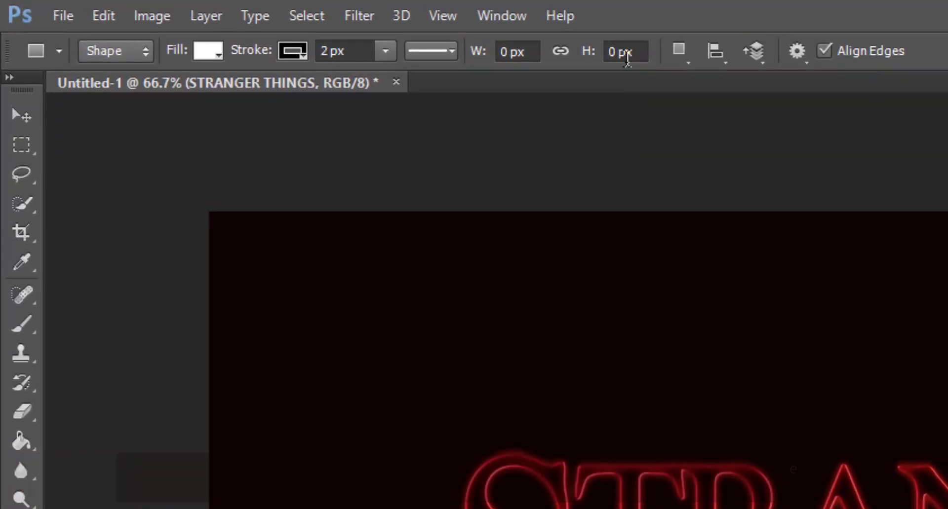
left_click(613, 52)
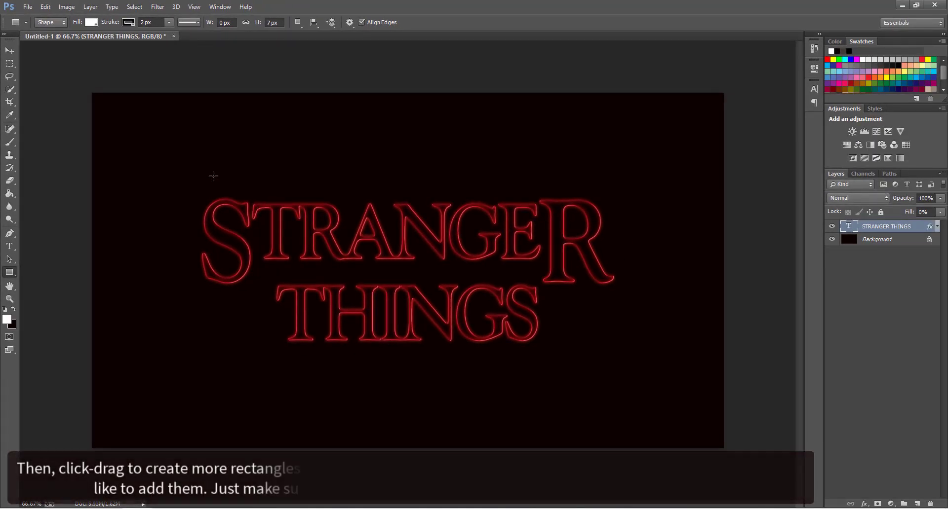
left_click_drag(206, 186, 596, 189)
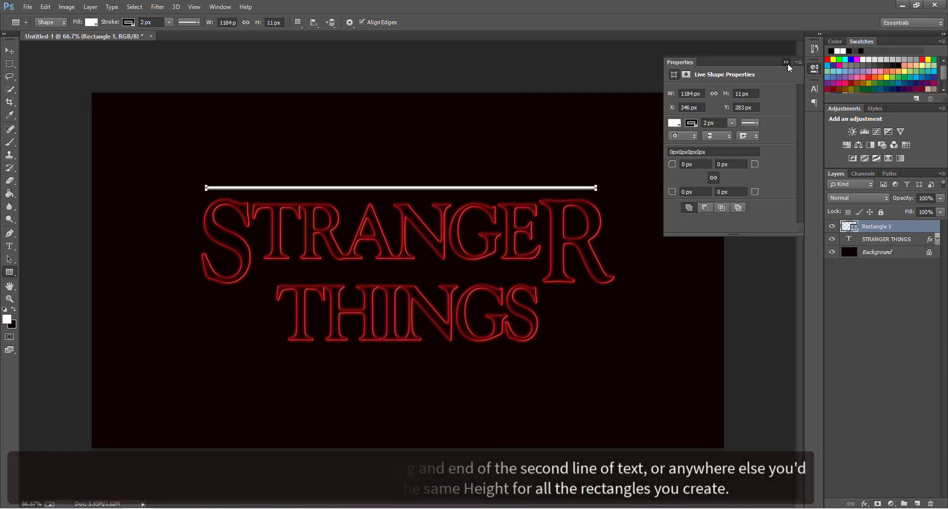
left_click(786, 63)
left_click_drag(545, 293, 610, 296)
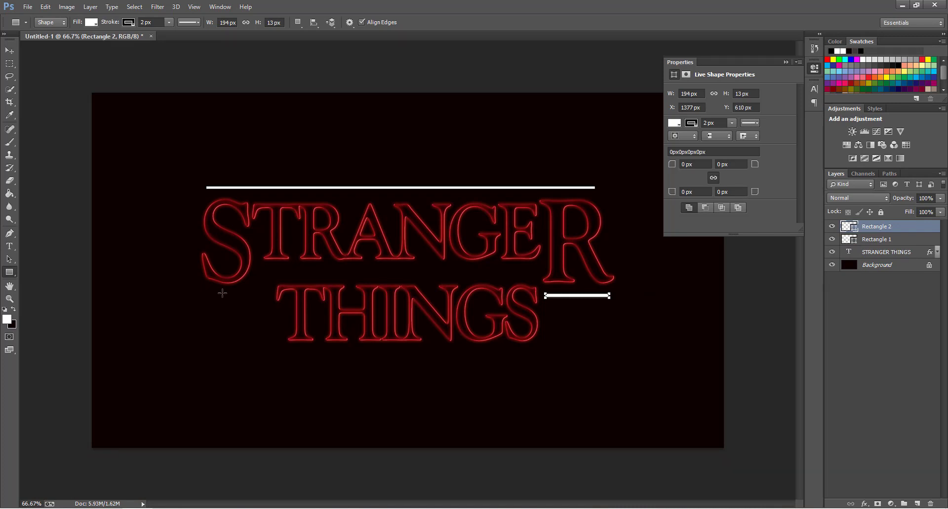
left_click_drag(271, 298, 271, 297)
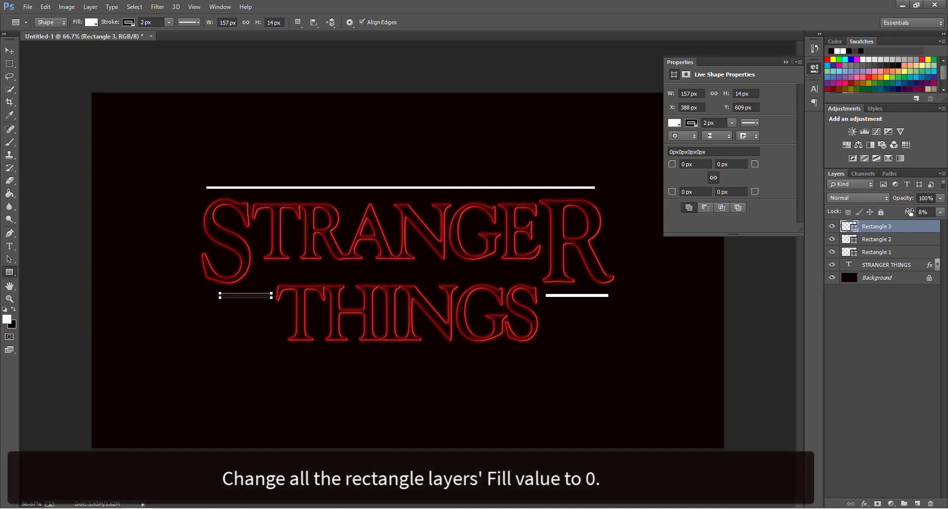
Drop Rectangles 2 and 1 to 0% fill and paste the title's neon style onto Rectangle 1.
left_click(908, 241)
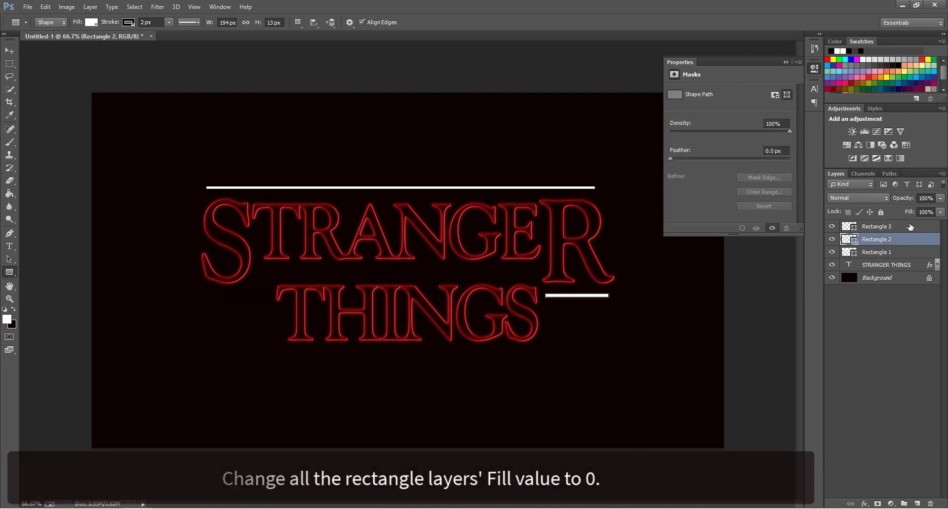
left_click_drag(908, 212, 807, 222)
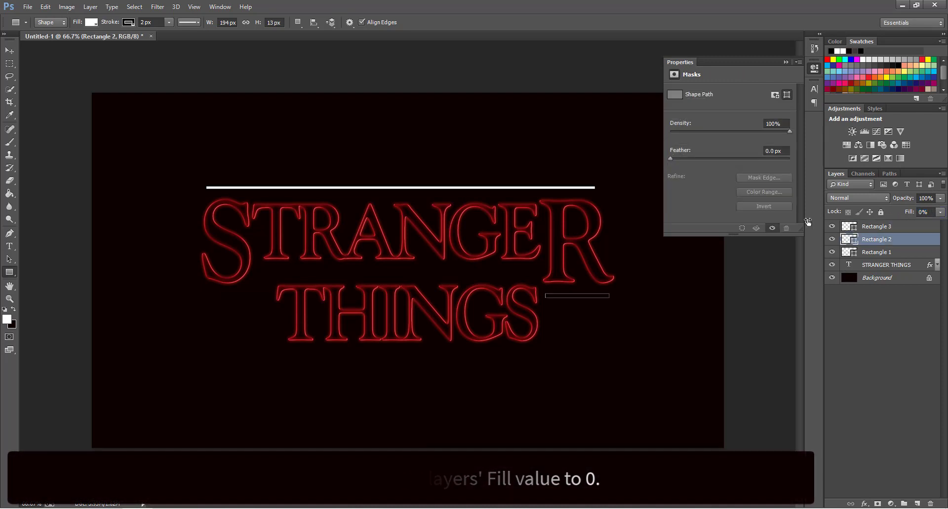
left_click(903, 253)
left_click_drag(908, 212, 813, 222)
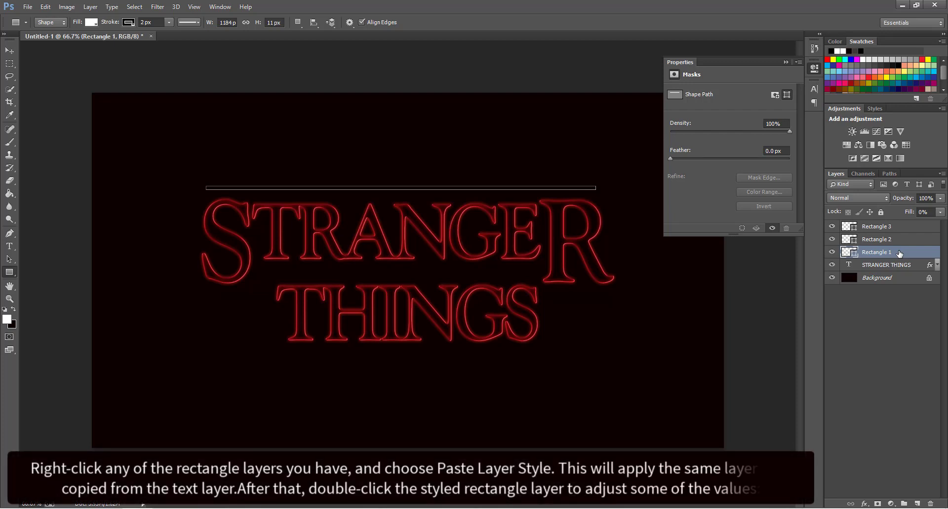
right_click(914, 251)
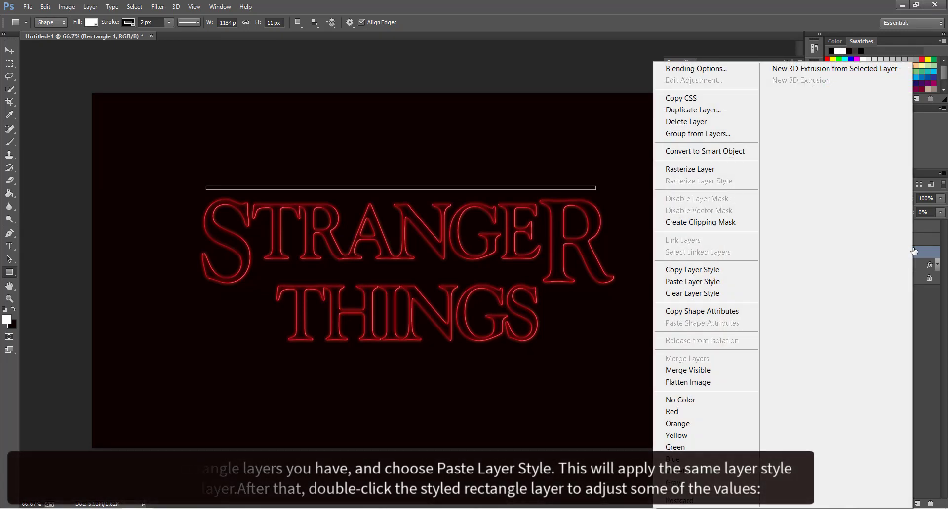
left_click(743, 283)
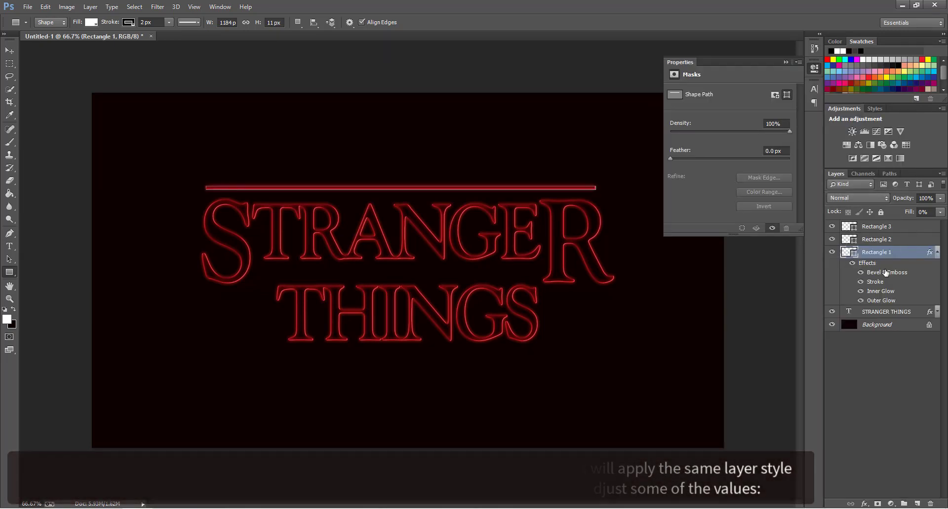
Set the top bar's Bevel & Emboss size to 2 and give it a 2 px Outside stroke.
double_click(886, 273)
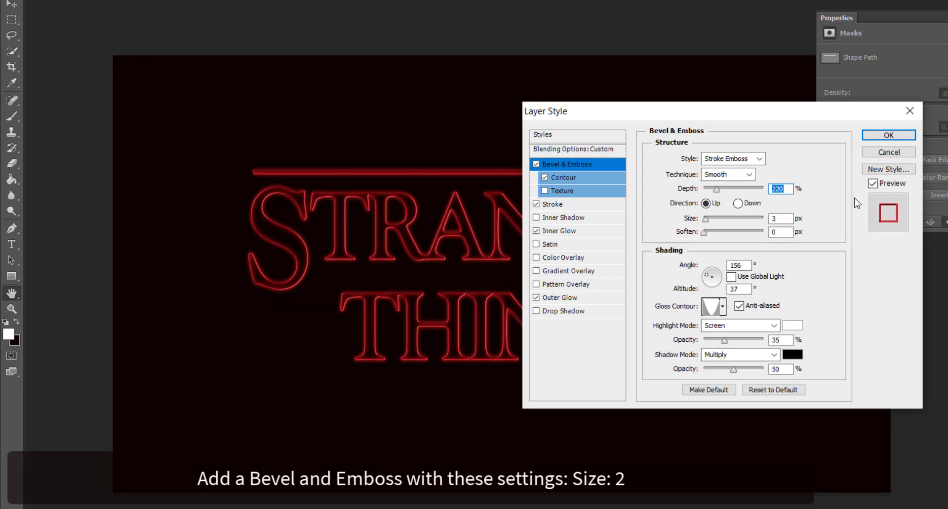
left_click(784, 218)
type("2")
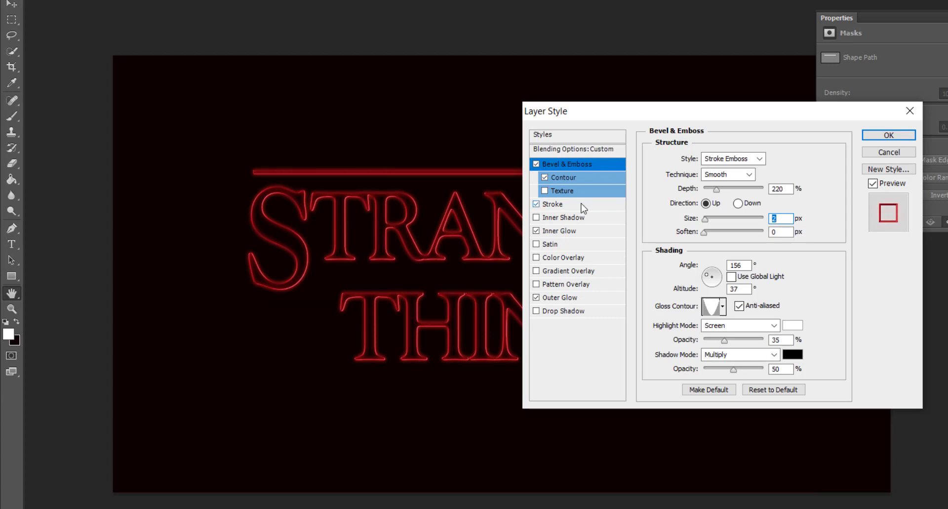
left_click(553, 205)
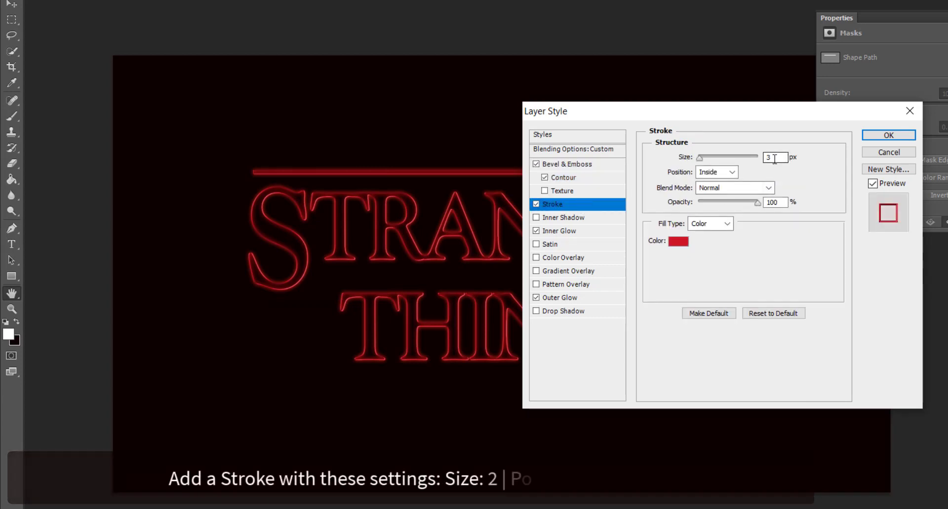
left_click(730, 173)
left_click(719, 189)
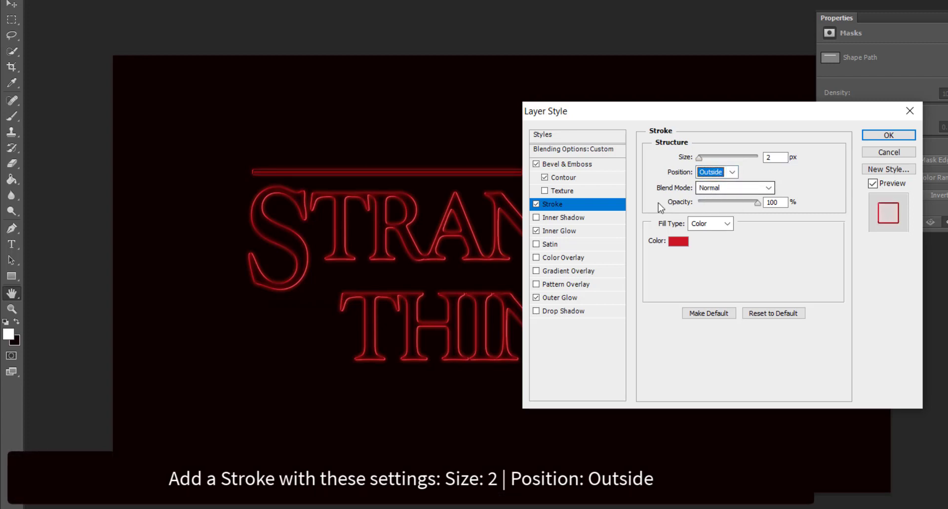
Set Inner Glow size to 5 and Outer Glow size to 17, then apply the style.
left_click(590, 232)
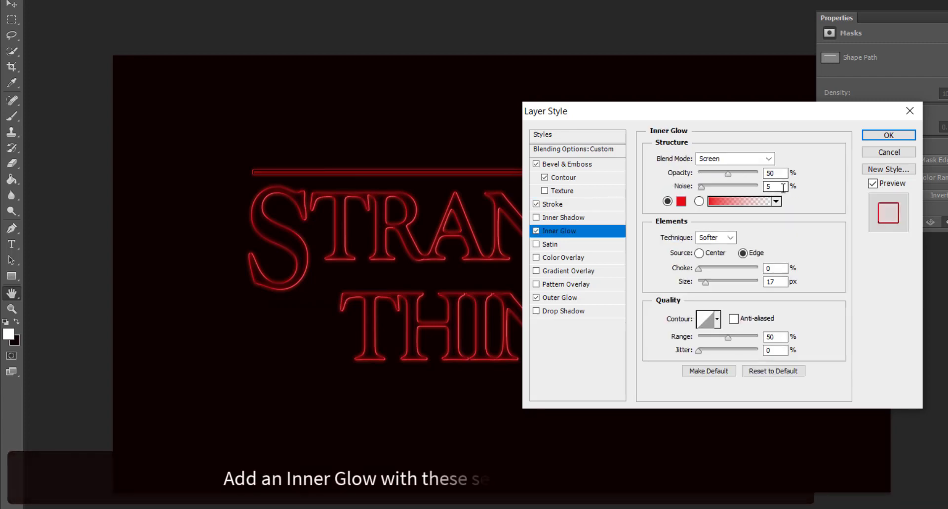
double_click(781, 284)
key("BackSpace")
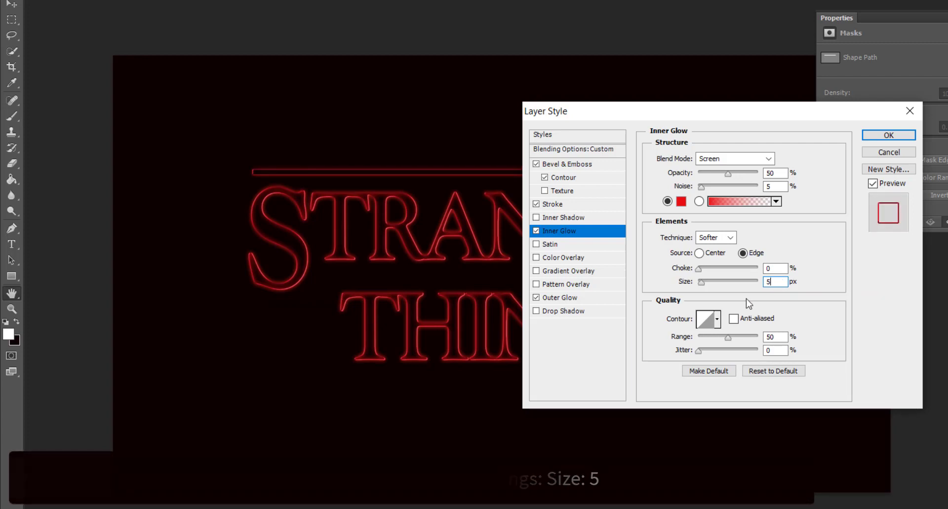
left_click(590, 299)
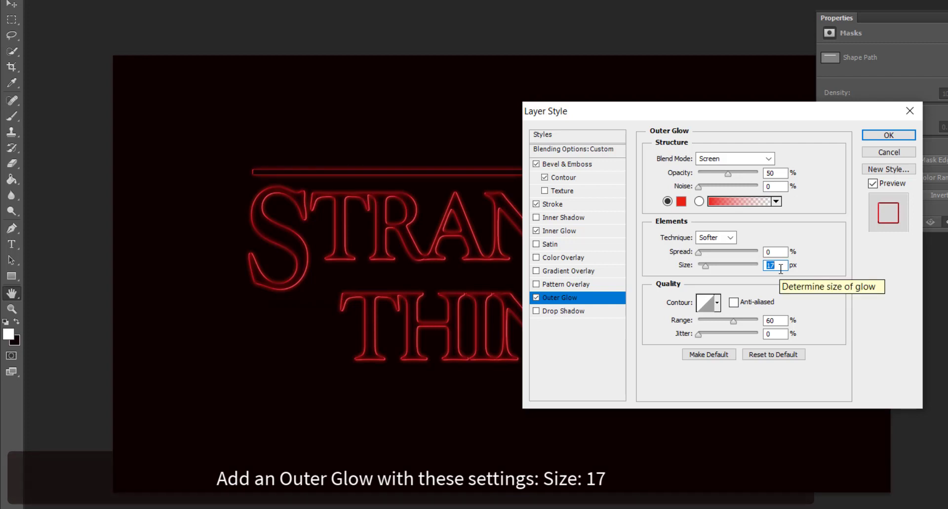
left_click(899, 132)
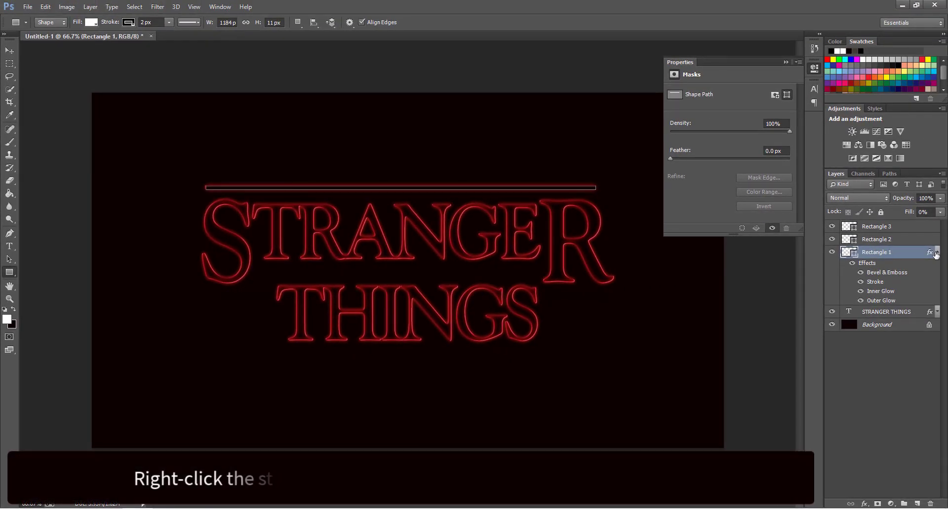
Copy Rectangle 1's neon layer style.
left_click(937, 252)
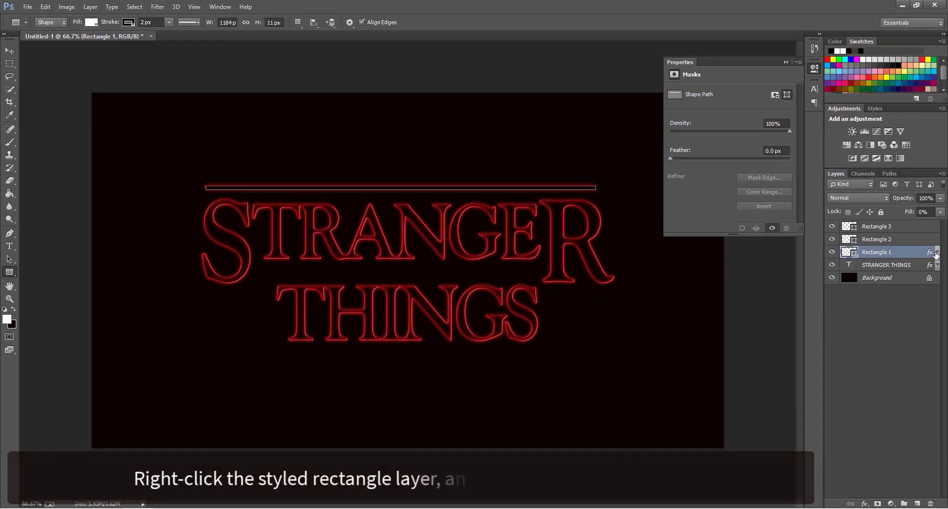
right_click(901, 253)
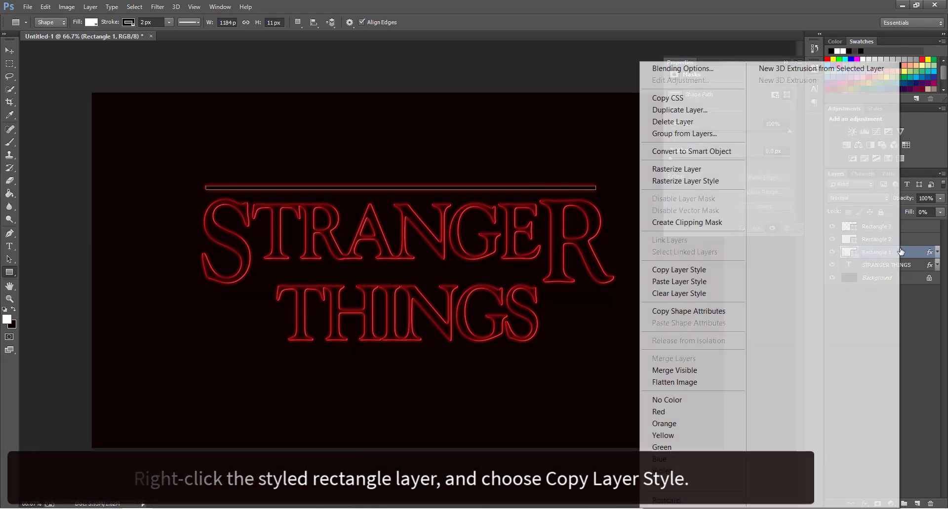
left_click(734, 276)
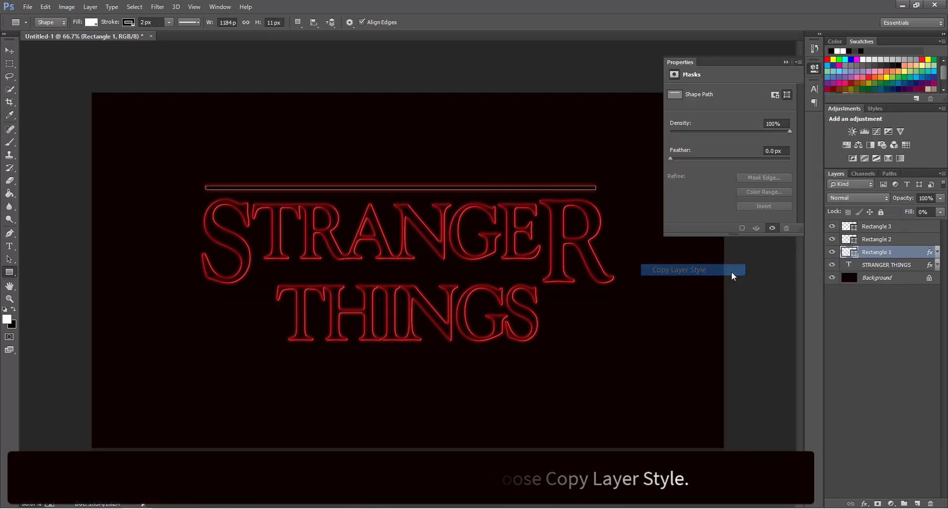
Paste the style onto Rectangles 2 and 3, then clear the layer selection.
left_click(911, 240)
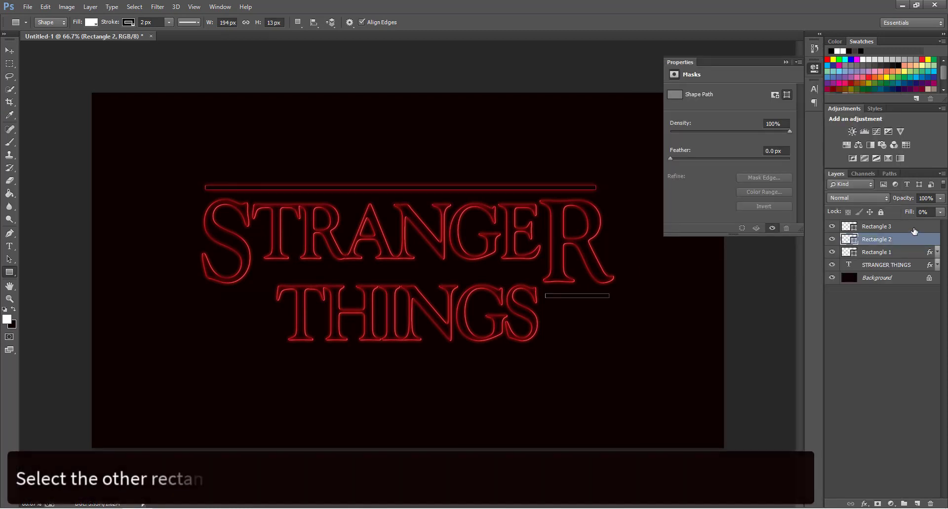
left_click(917, 228, "shift")
right_click(916, 230)
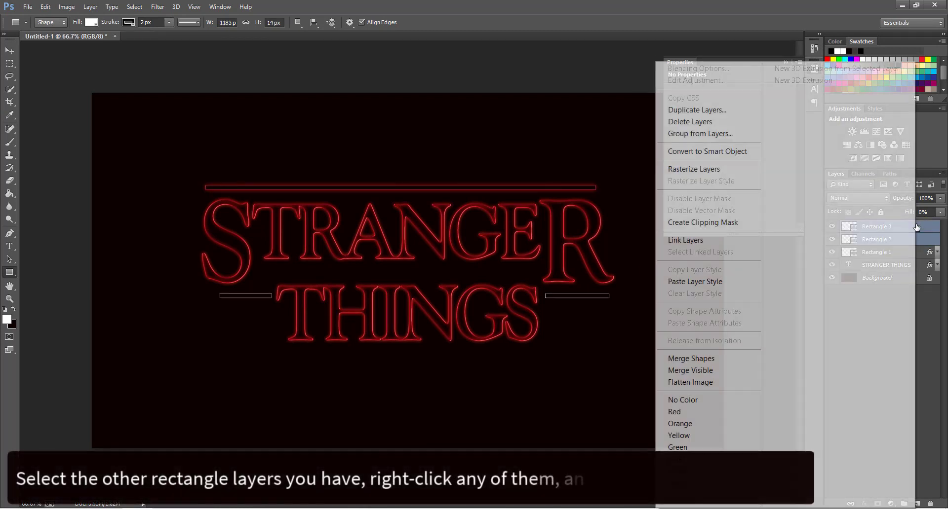
left_click(728, 286)
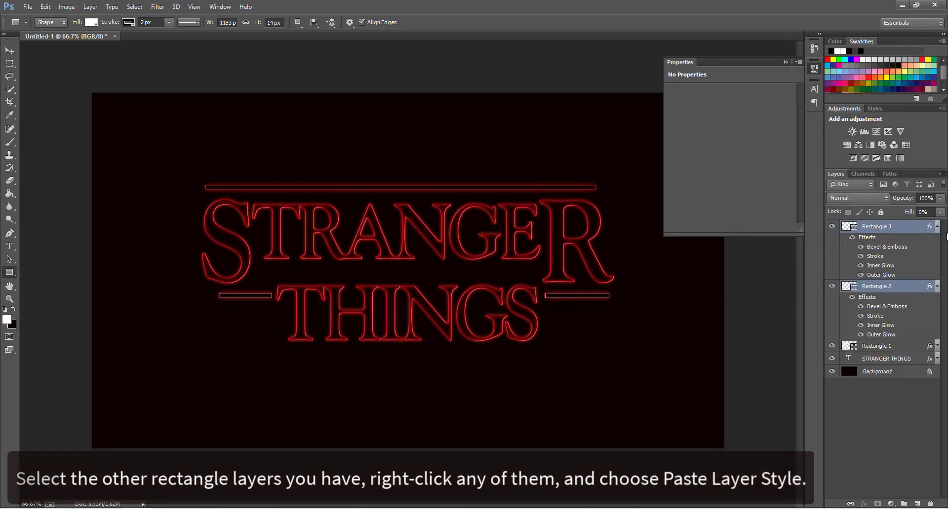
left_click(938, 228)
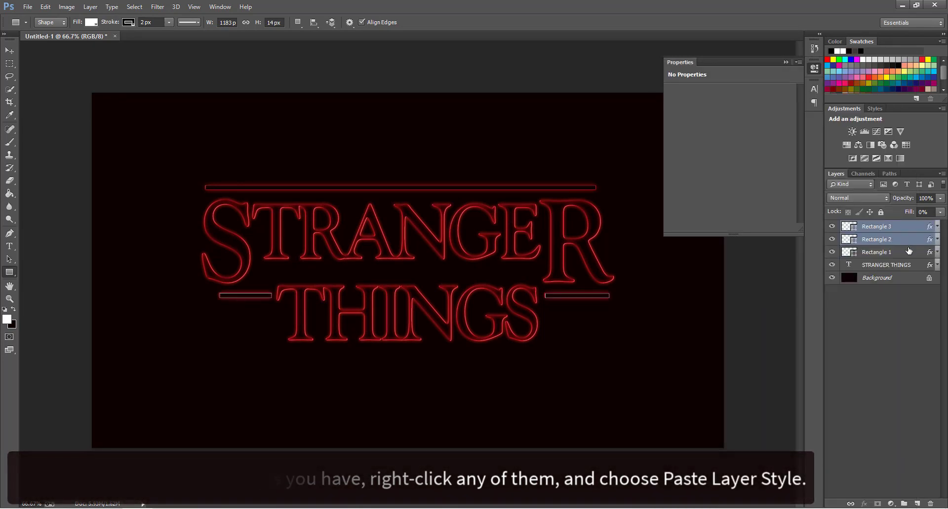
left_click(909, 252)
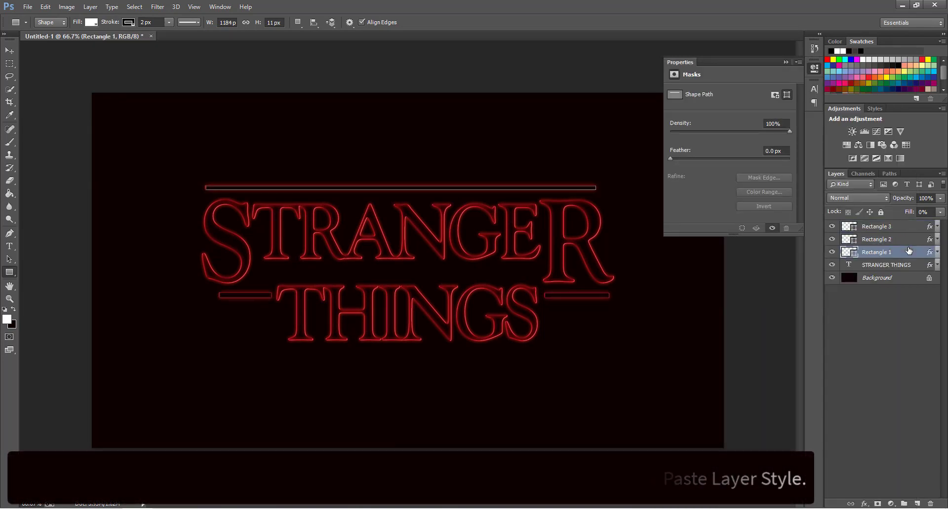
left_click(899, 280)
left_click(896, 307)
left_click(786, 62)
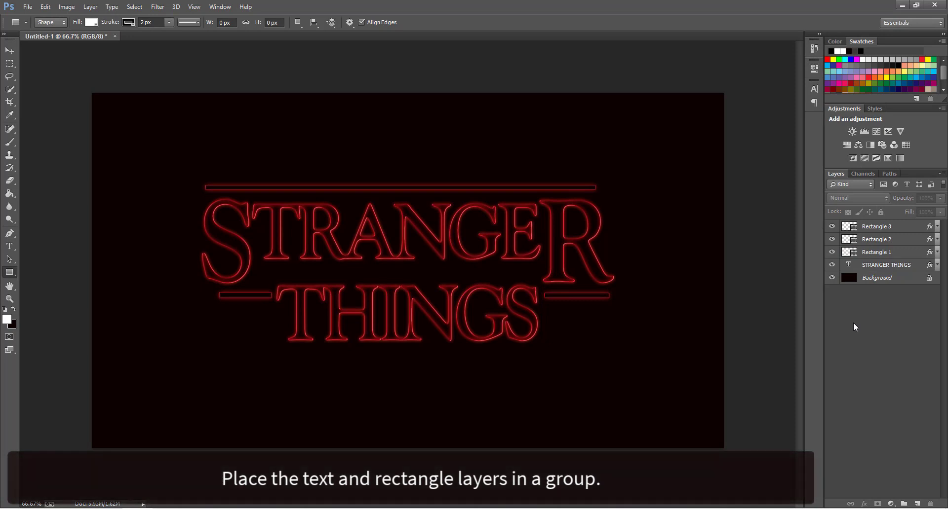
Group the STRANGER THINGS text and three rectangles into Group 1 and open its layer effects list.
left_click(884, 254)
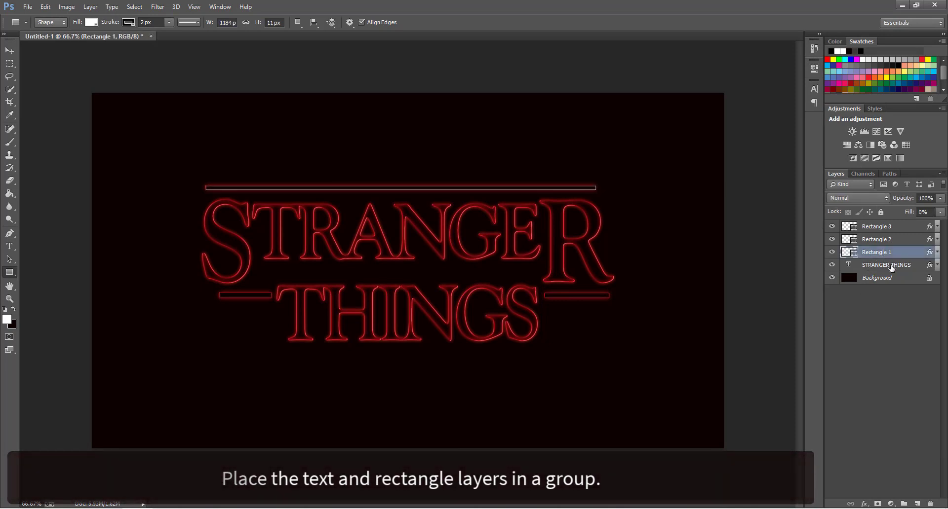
left_click(891, 267, "ctrl")
left_click(903, 226, "shift")
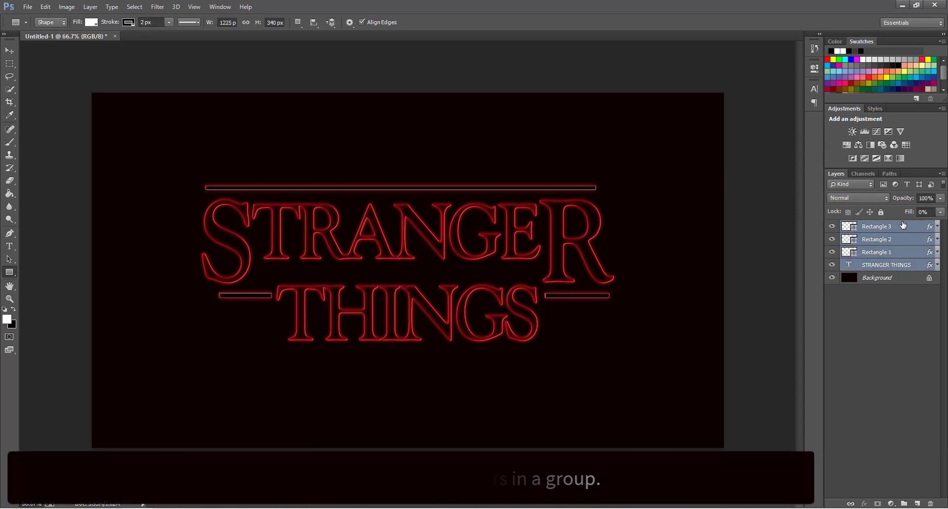
key("ctrl+g")
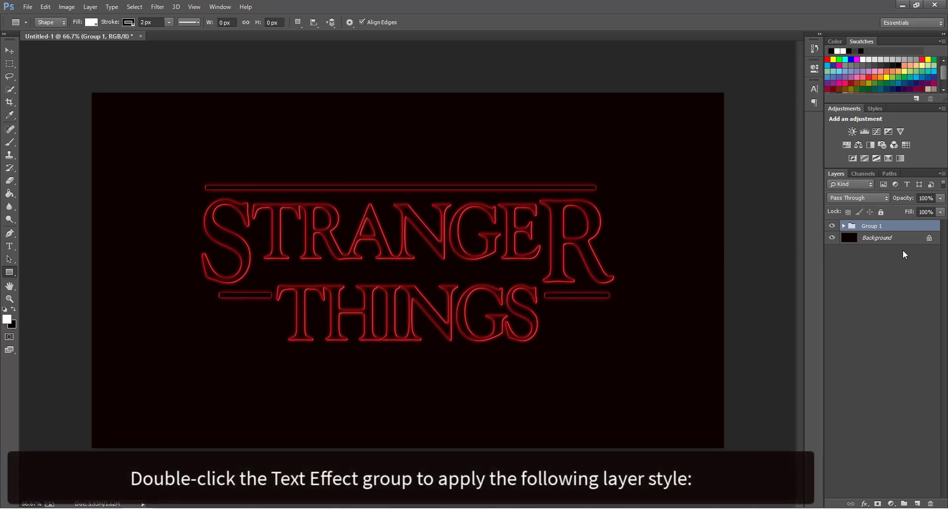
left_click(864, 503)
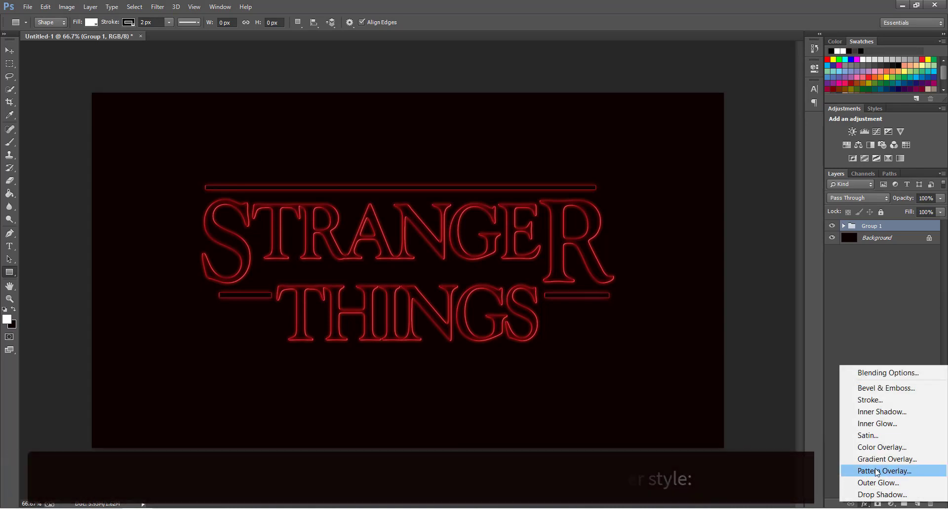
Add a Soft Light, Reflected gradient overlay at 135° to Group 1.
left_click(892, 459)
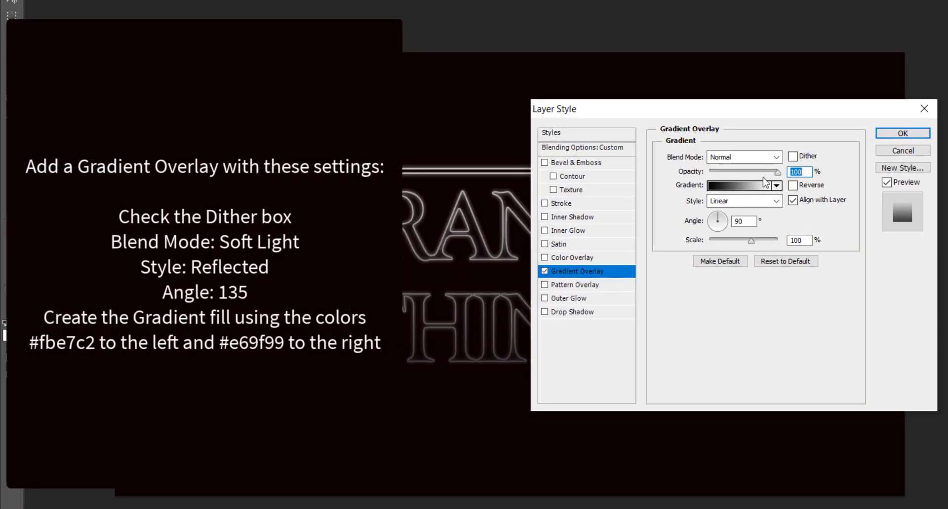
left_click(744, 158)
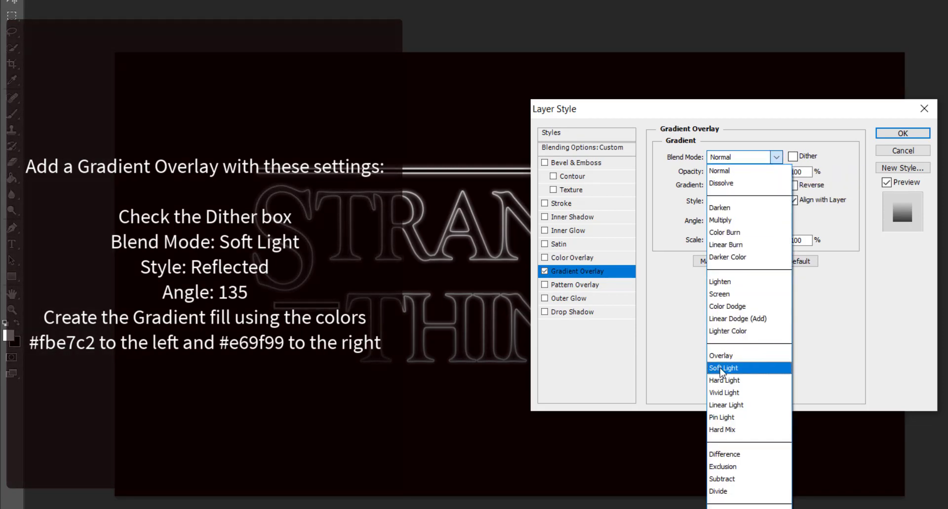
left_click(722, 368)
left_click(744, 201)
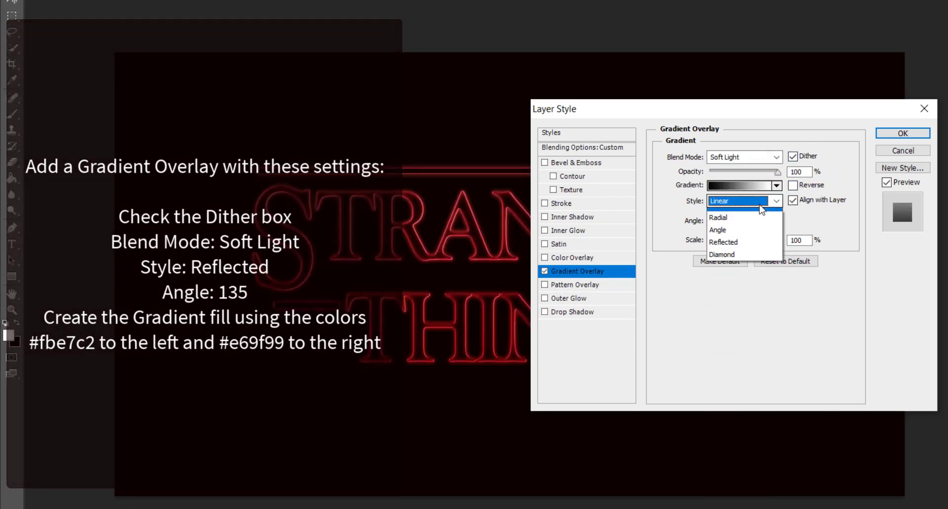
left_click(731, 255)
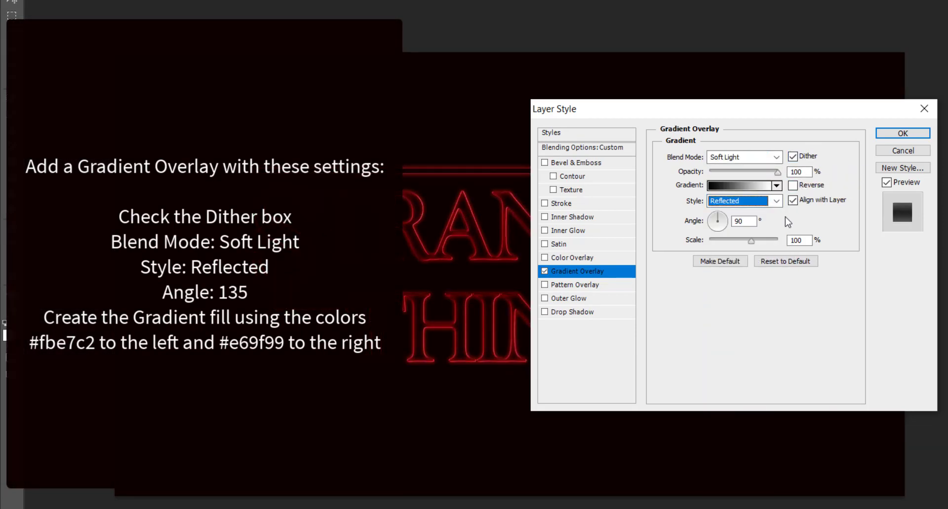
double_click(743, 221)
type("135")
Set the overlay gradient stops to peach #fbe7c2 and salmon #e69a9a.
left_click(739, 185)
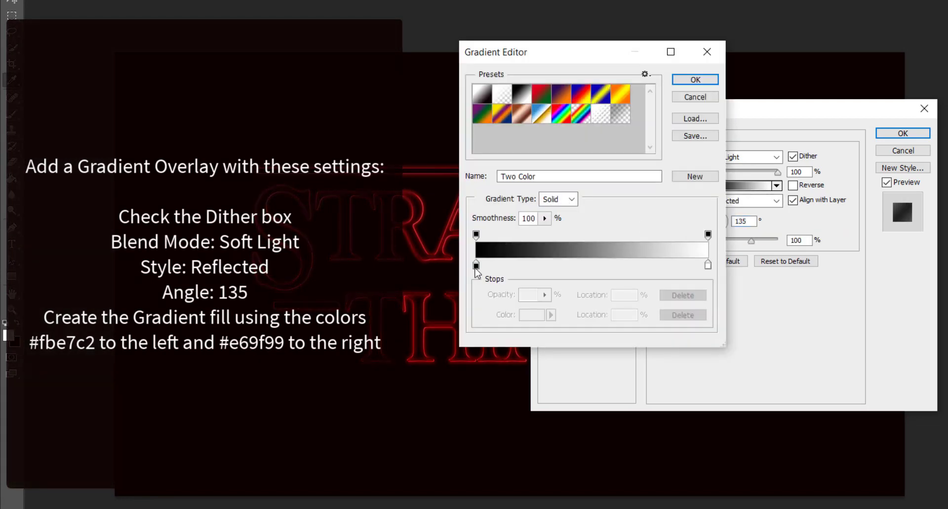
double_click(476, 266)
type("fbe7c2")
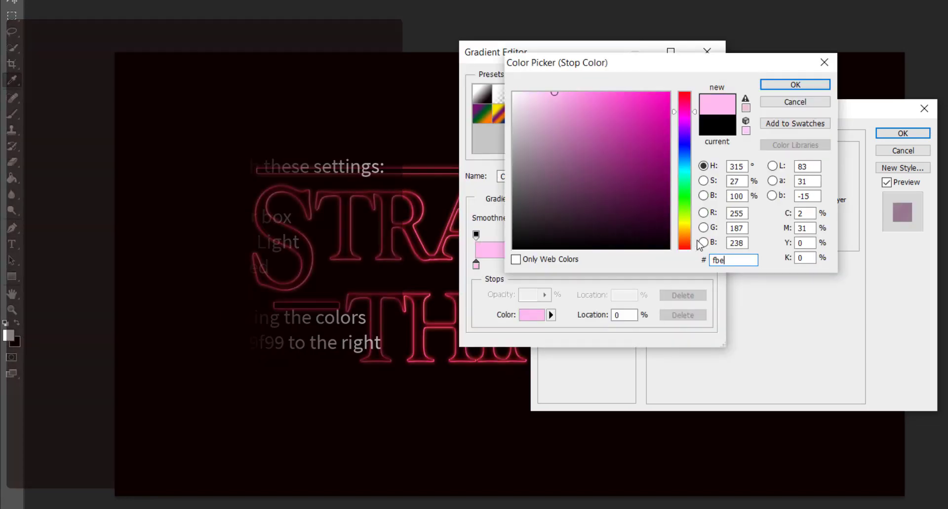
key("Return")
double_click(708, 265)
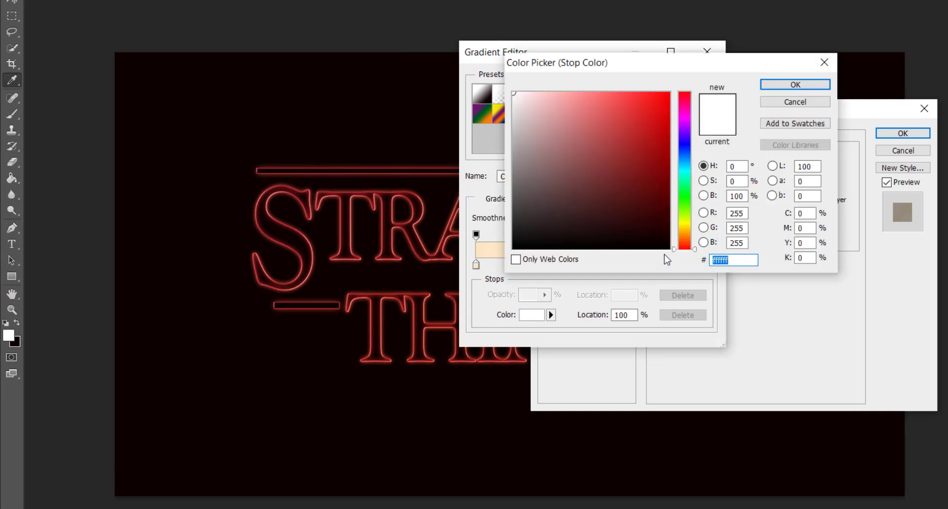
type("e69")
type("a9a")
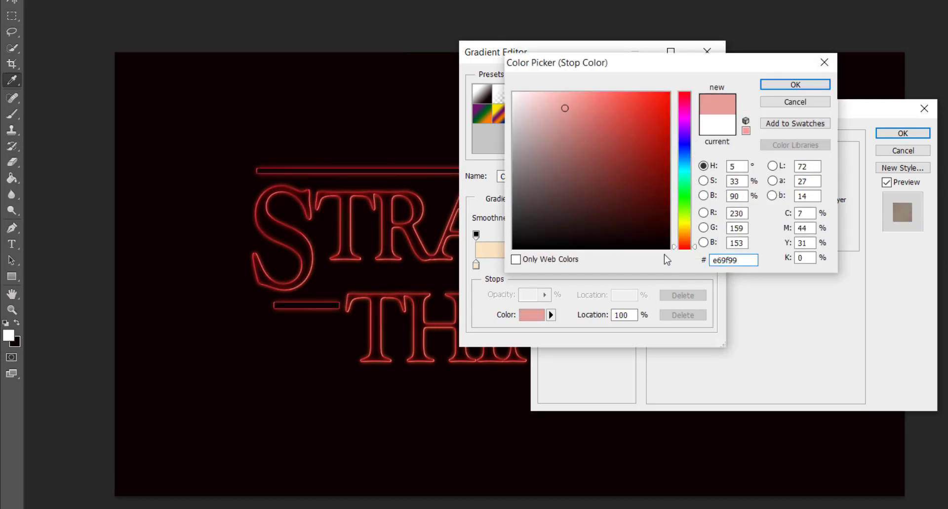
key("Return")
key("Return")
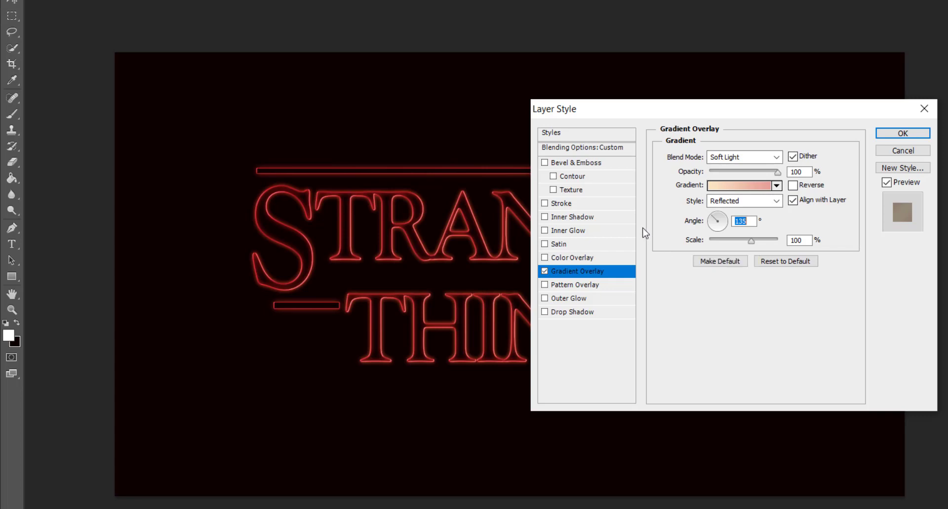
Add a #de1b22 outer glow at 20% opacity, size 34, range 60%, and apply both effects.
left_click(590, 299)
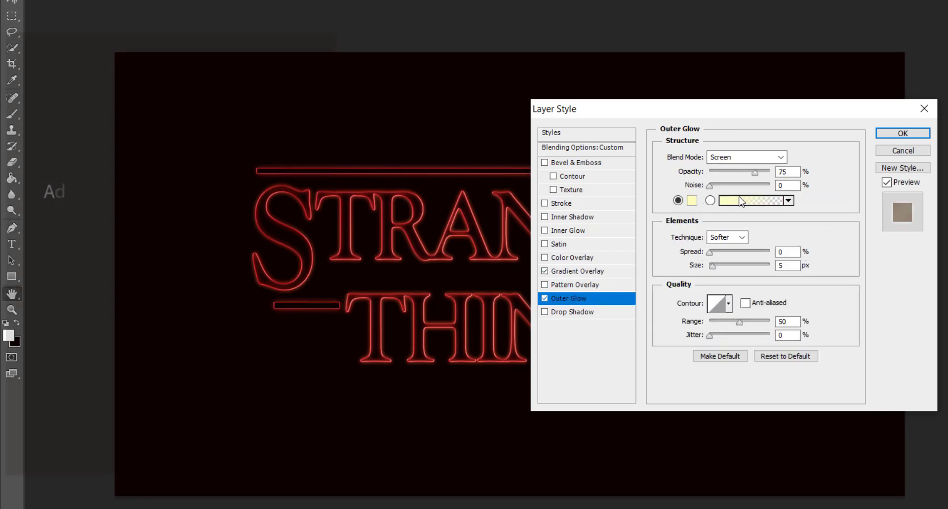
double_click(785, 172)
type("20")
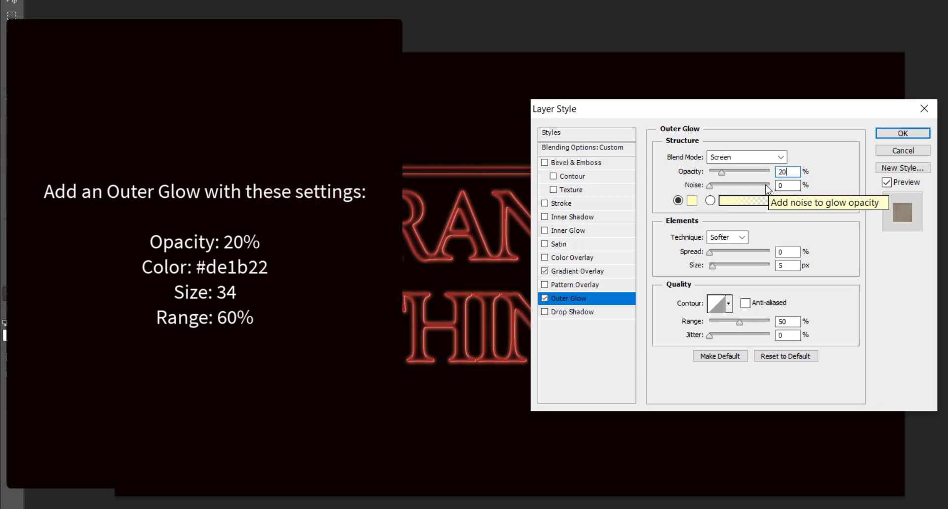
left_click(692, 200)
type("de1b22")
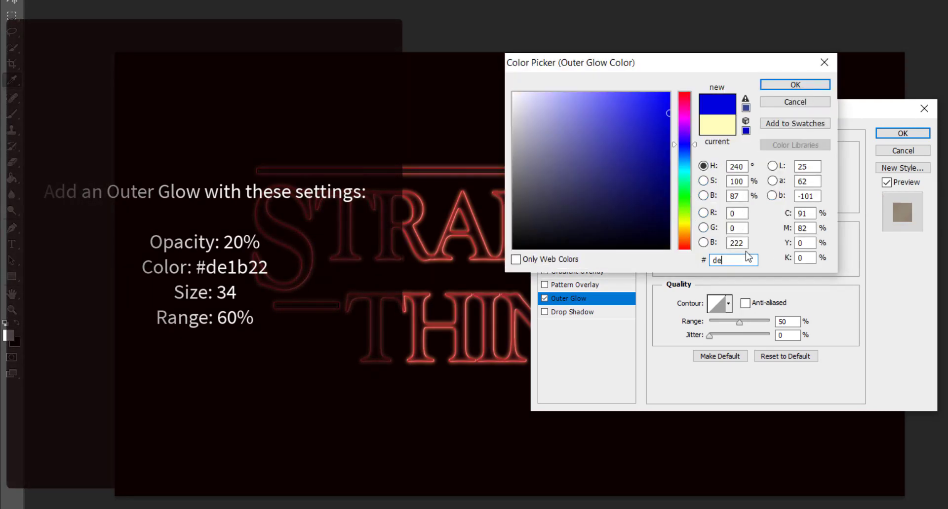
key("Return")
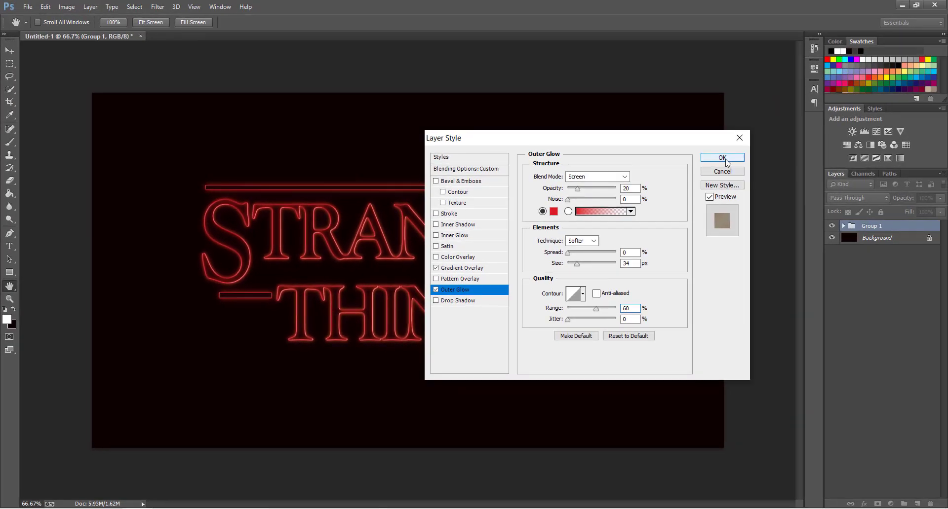
left_click(903, 133)
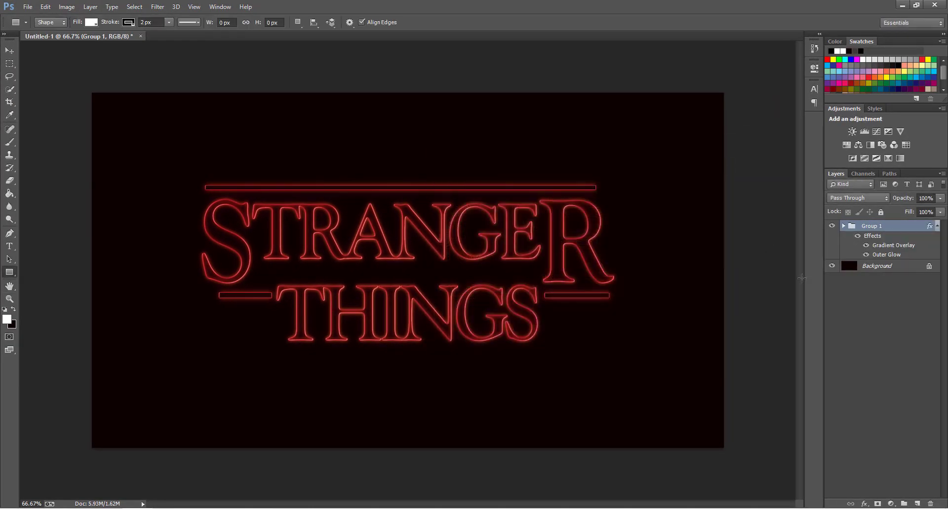
left_click(937, 226)
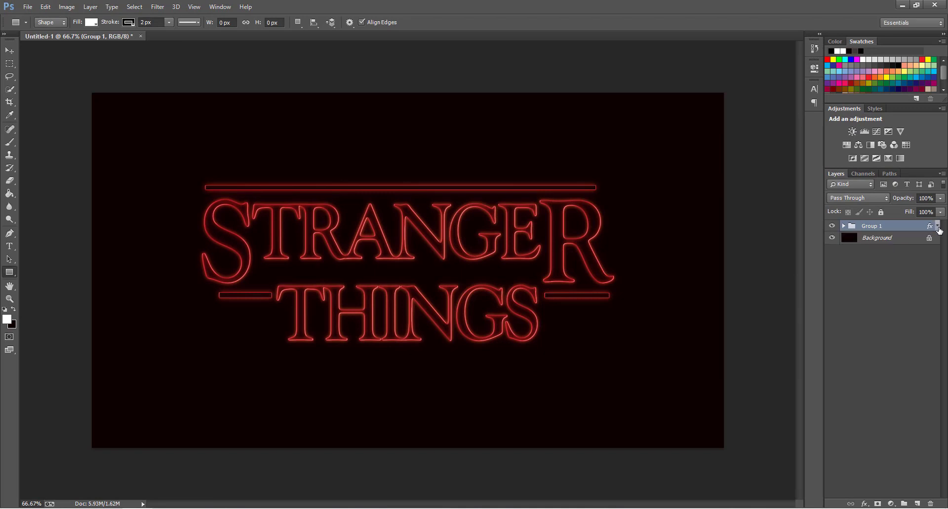
Set the foreground colour to dark brown #451d08.
left_click(7, 321)
double_click(583, 259)
type("451d0")
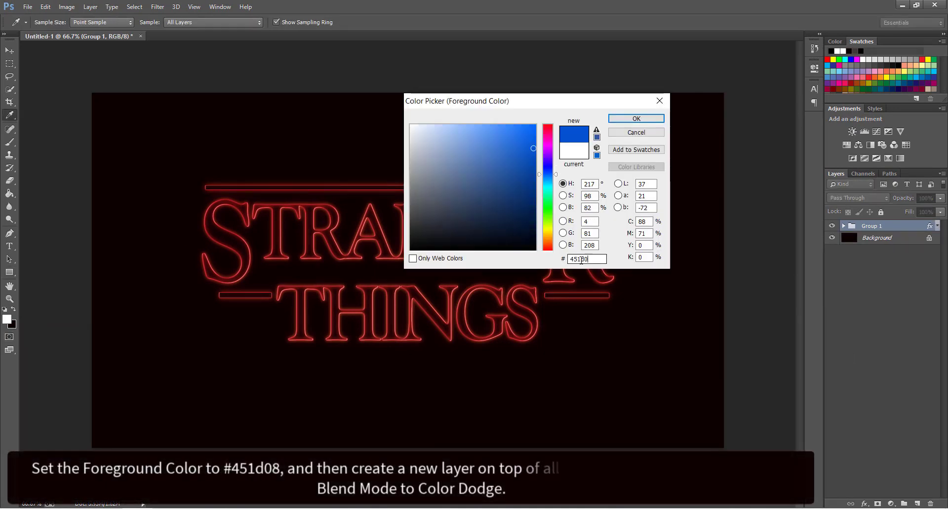
type("8")
key("Return")
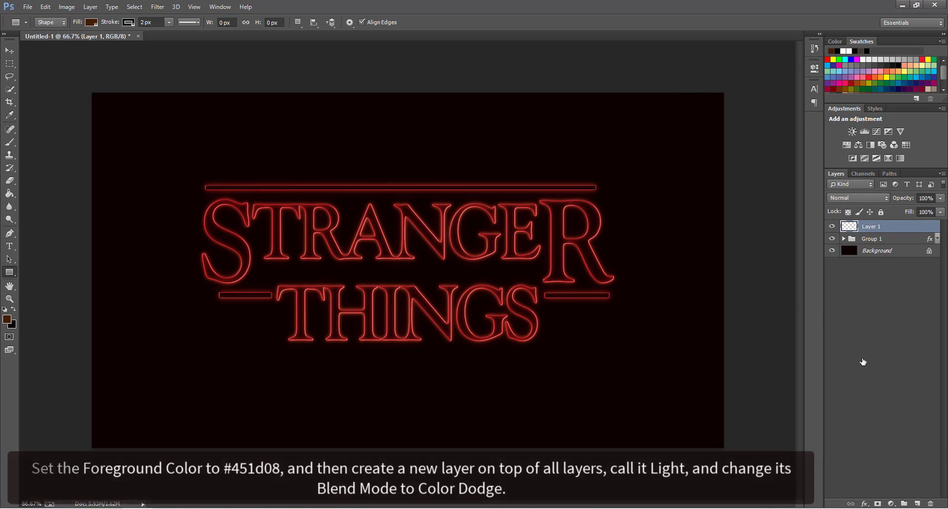
Set the new top layer to Color Dodge blending and switch to the Brush Tool.
left_click(850, 199)
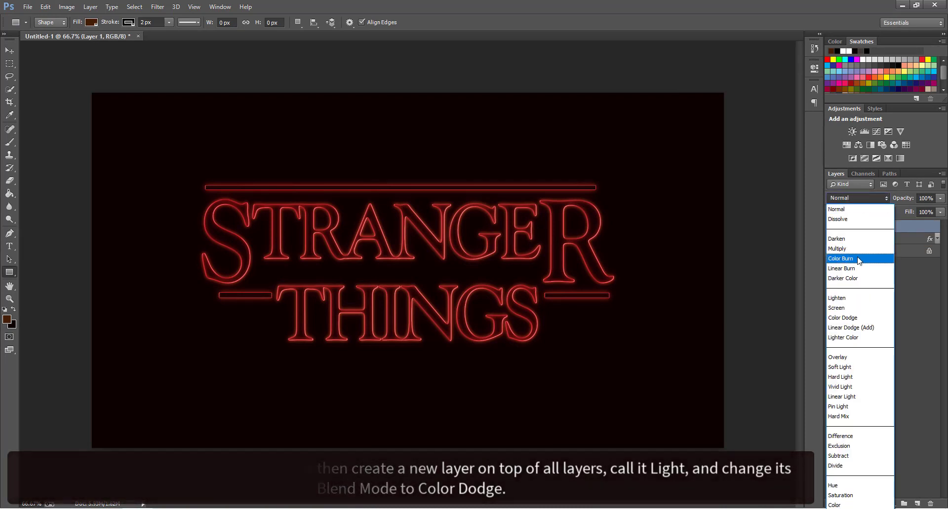
left_click(856, 318)
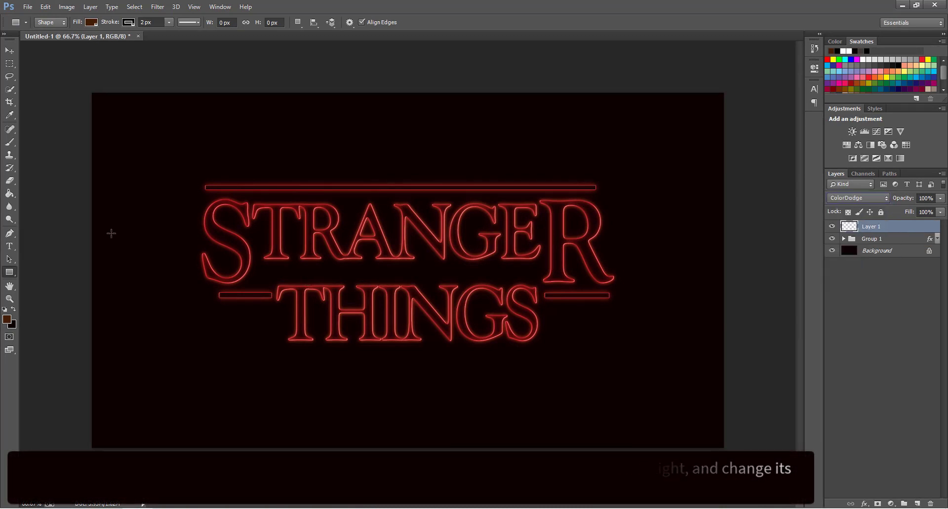
left_click(9, 143)
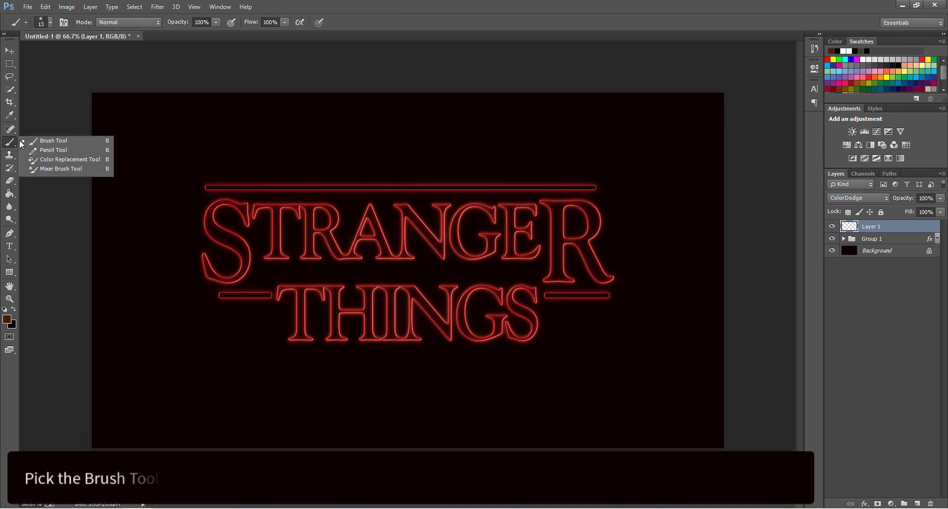
left_click(34, 142)
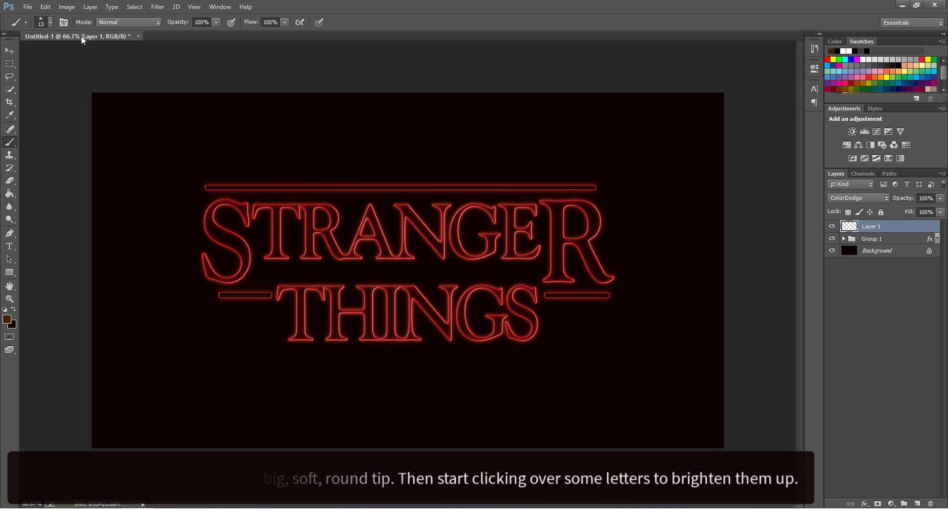
Enlarge the soft round brush to 144 px, then shrink it to 90 px.
left_click(50, 22)
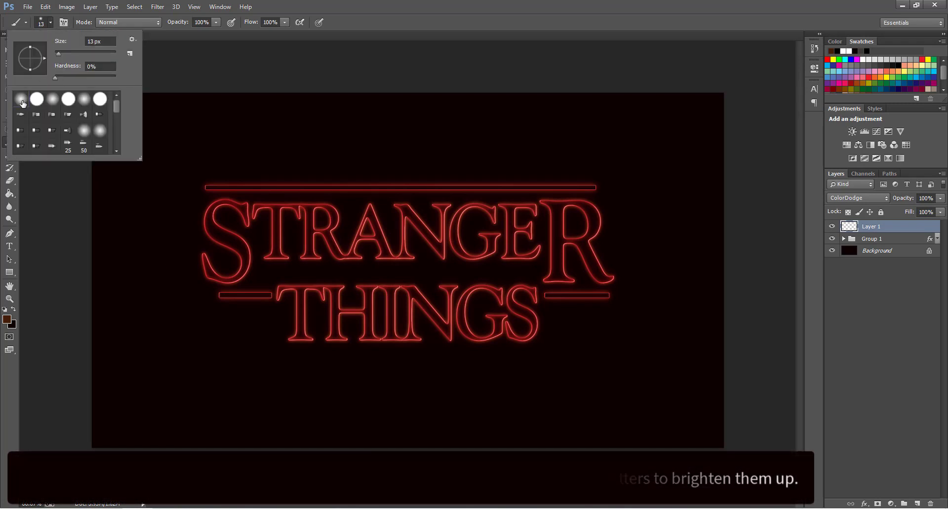
left_click_drag(66, 52, 85, 51)
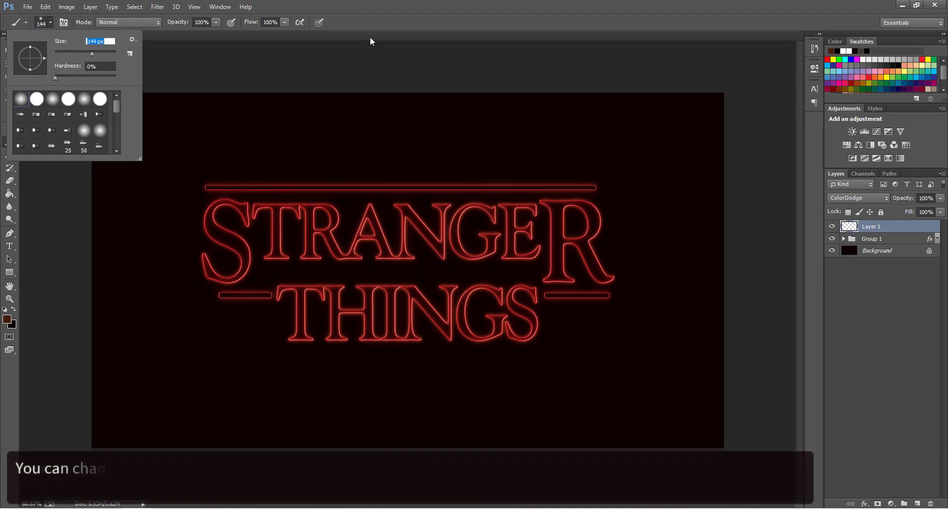
left_click(370, 39)
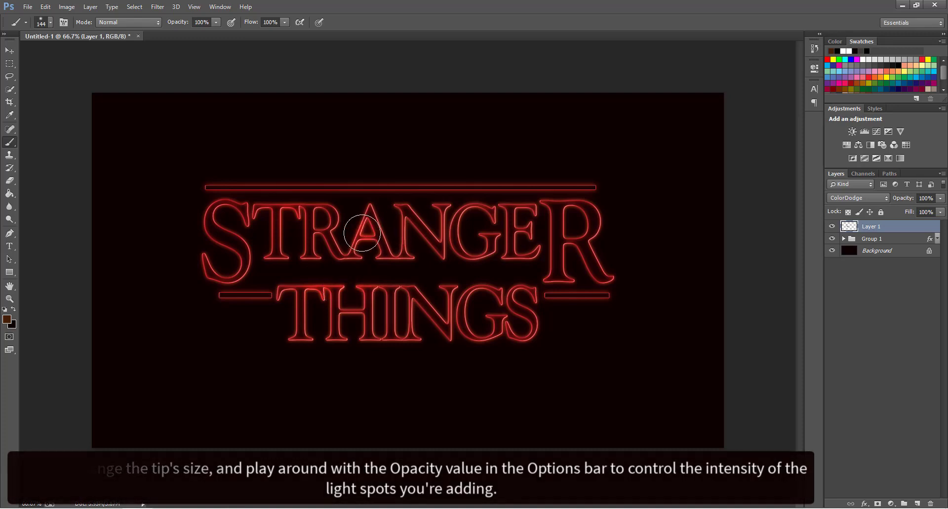
key("[")
key("[")
key("[")
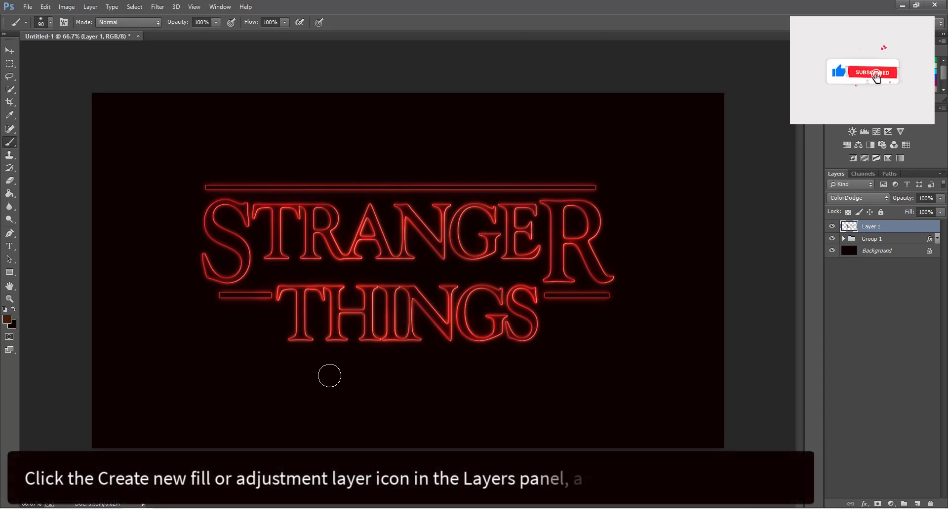
Add a Hue/Saturation adjustment layer with Saturation +35 and Lightness +15.
left_click(890, 504)
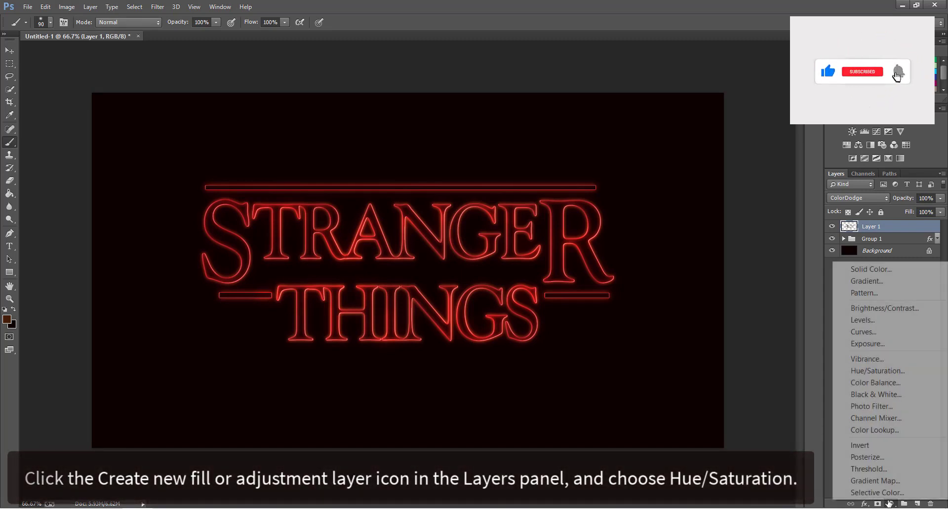
left_click(888, 370)
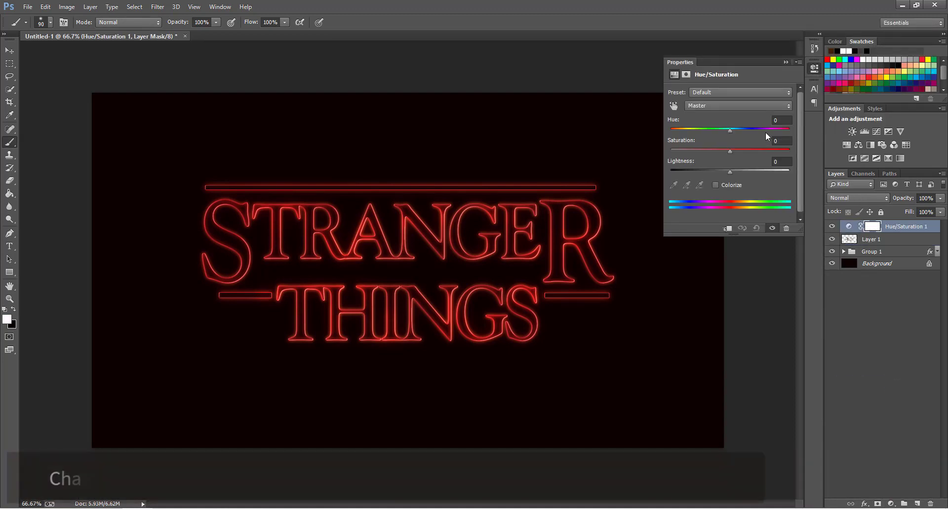
left_click(777, 141)
type("35")
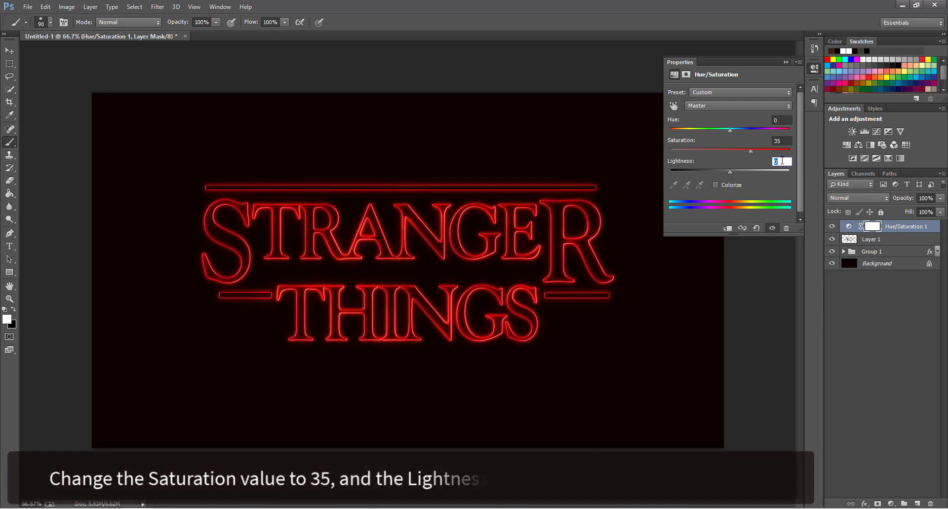
type("15")
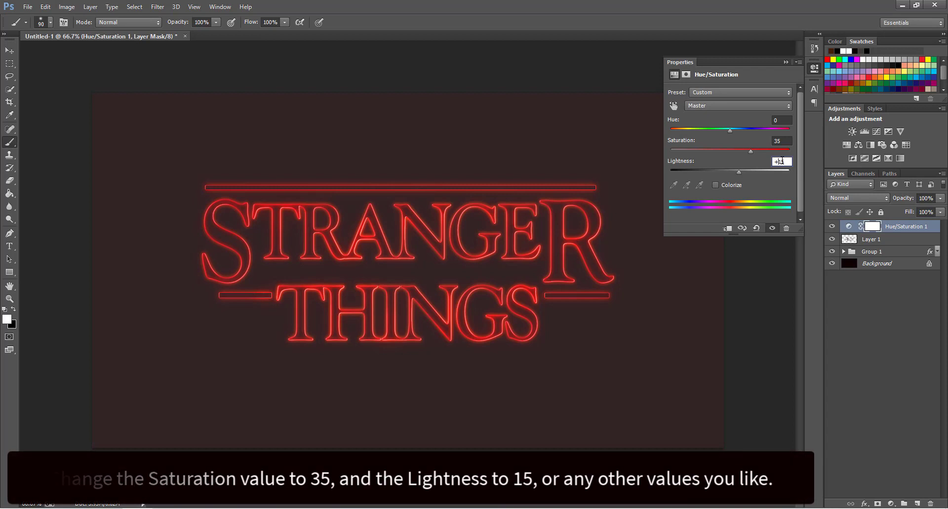
key("Return")
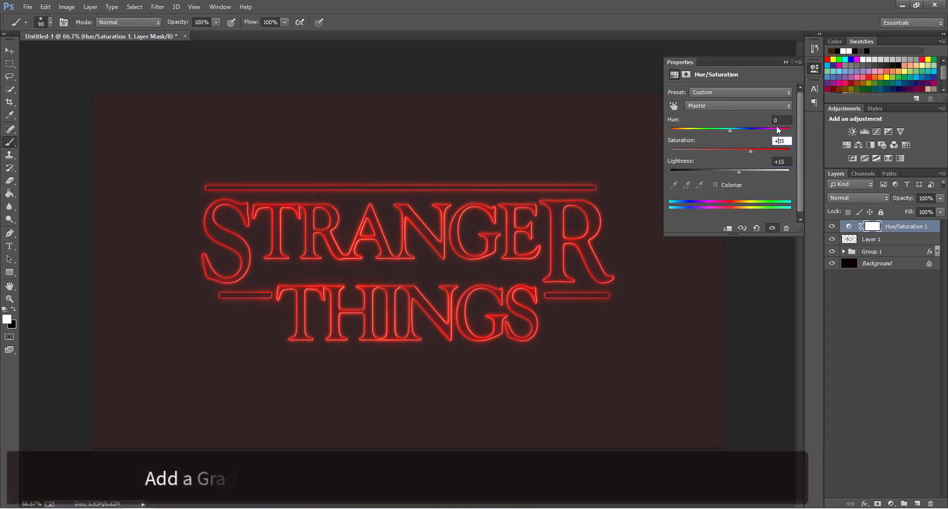
Add a Gradient fill layer and set its left stop to purple #5c456e.
left_click(784, 62)
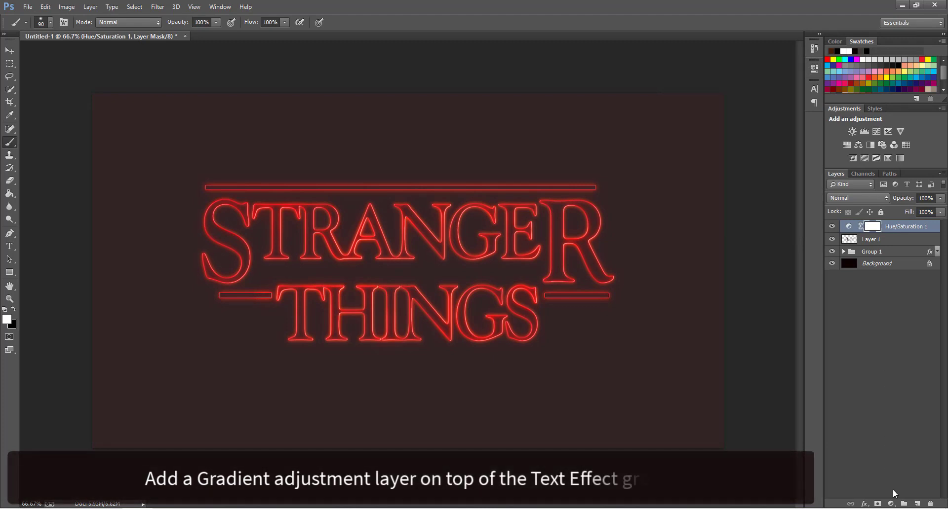
left_click(891, 504)
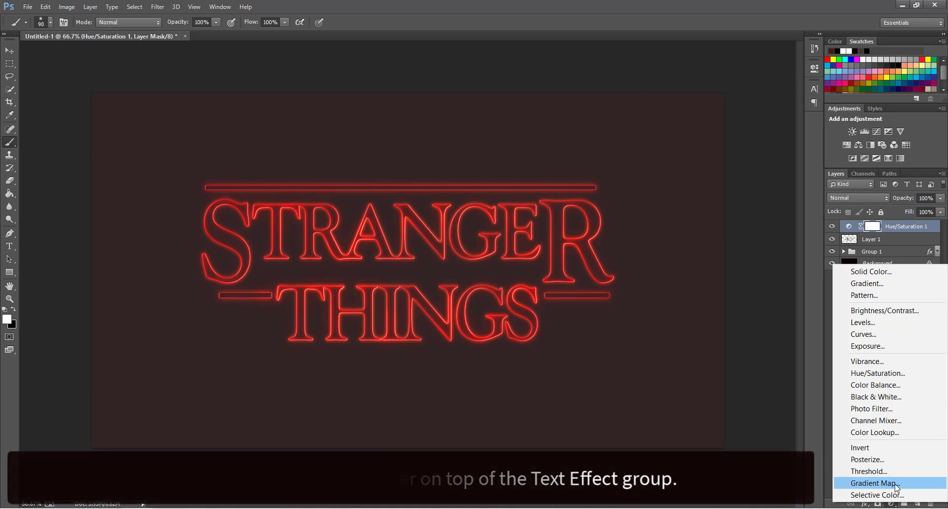
left_click(875, 283)
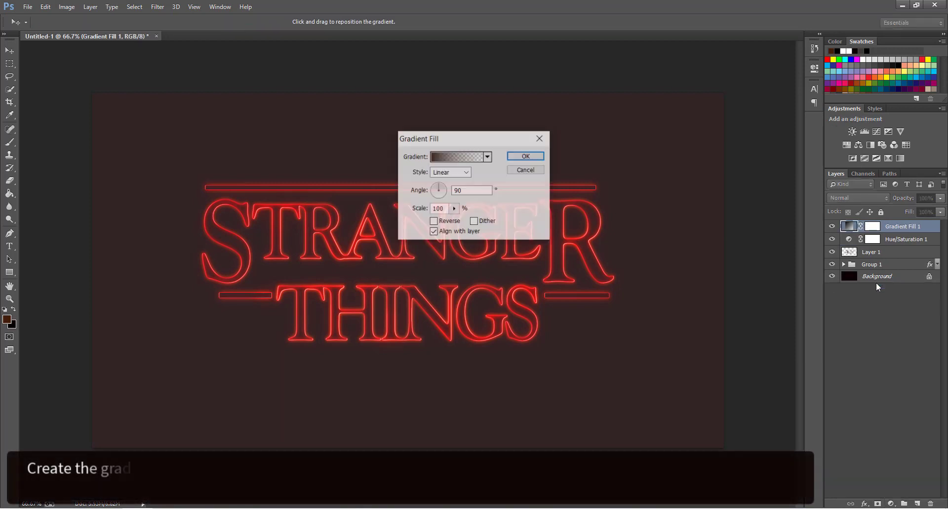
left_click(468, 157)
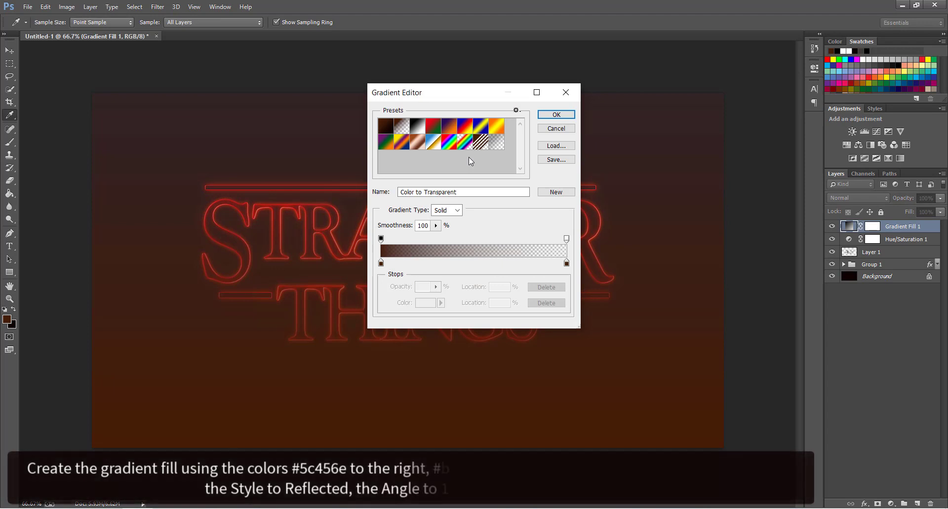
double_click(381, 263)
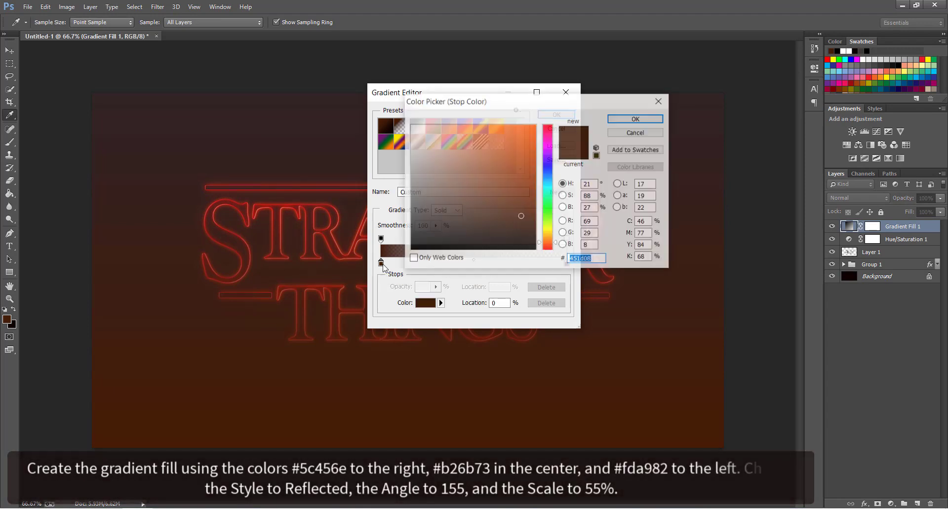
type("5c456e")
key("Return")
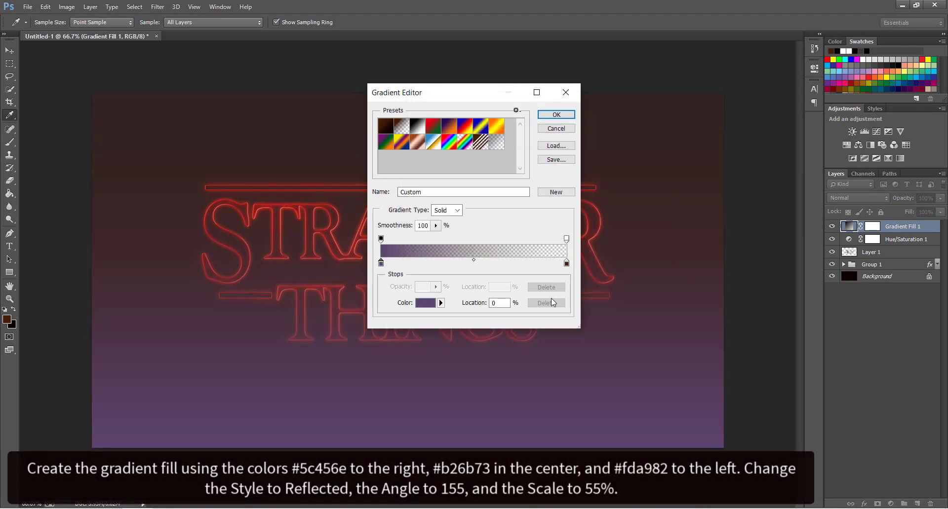
Add a dusty pink #b26b73 stop at 47% and a fully opaque peach #fda580 right stop.
double_click(468, 264)
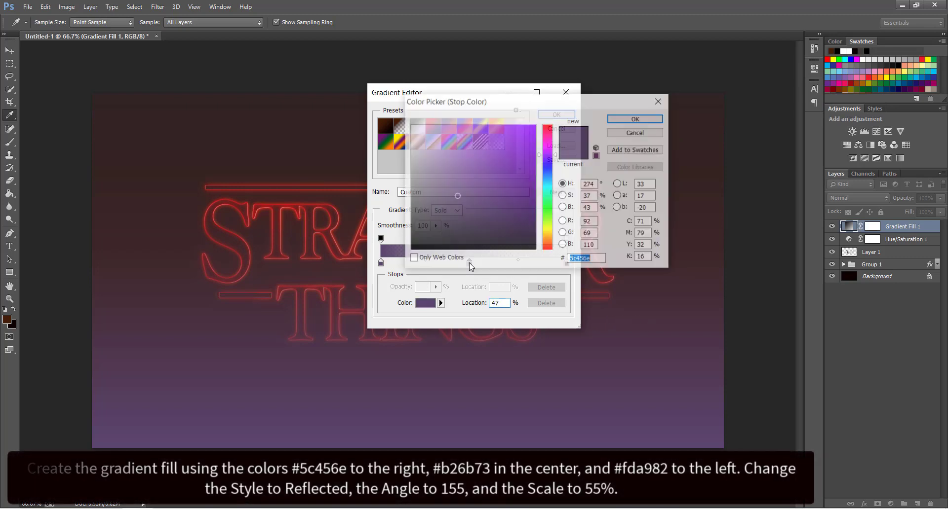
type("fd")
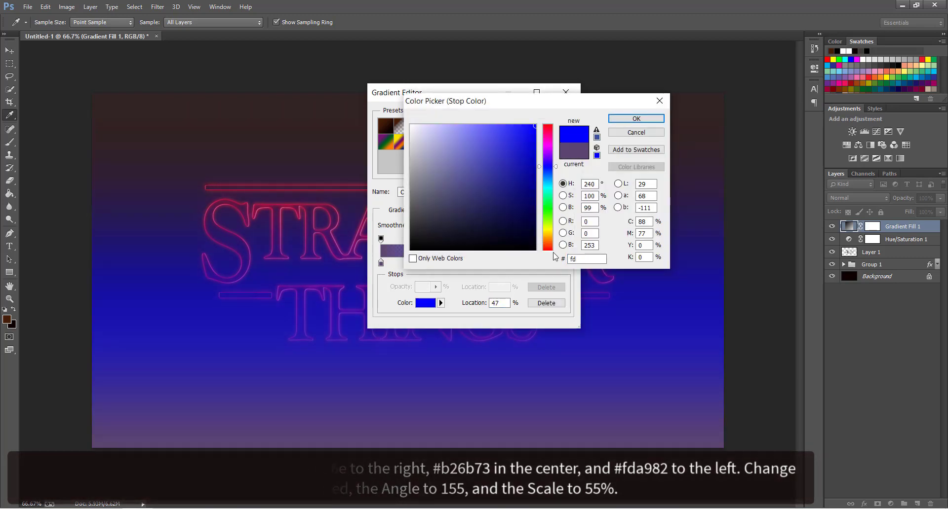
key("BackSpace")
key("BackSpace")
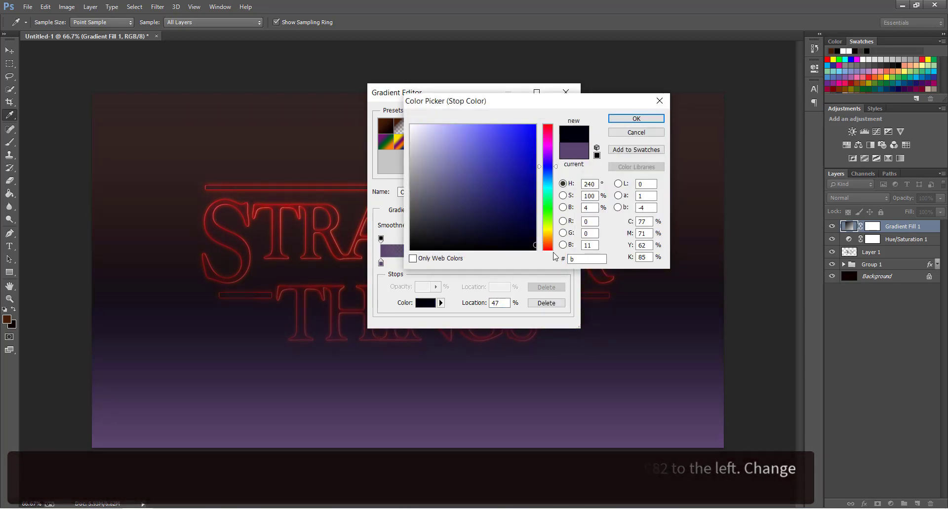
type("b26b73")
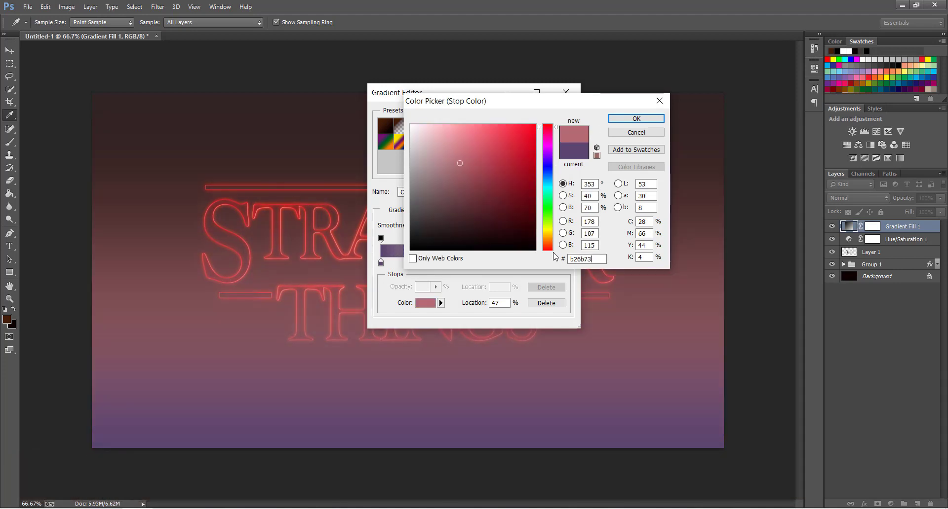
key("Return")
double_click(566, 264)
type("fd")
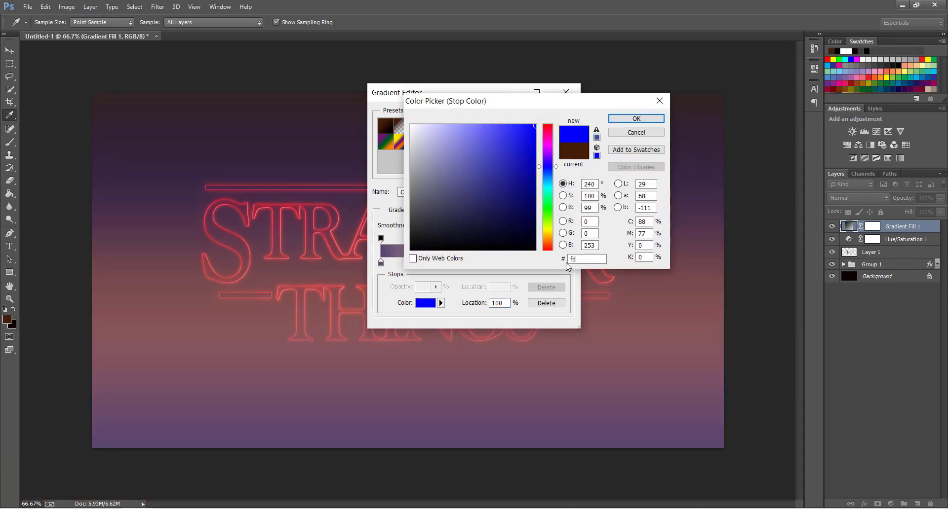
type("a580")
key("Return")
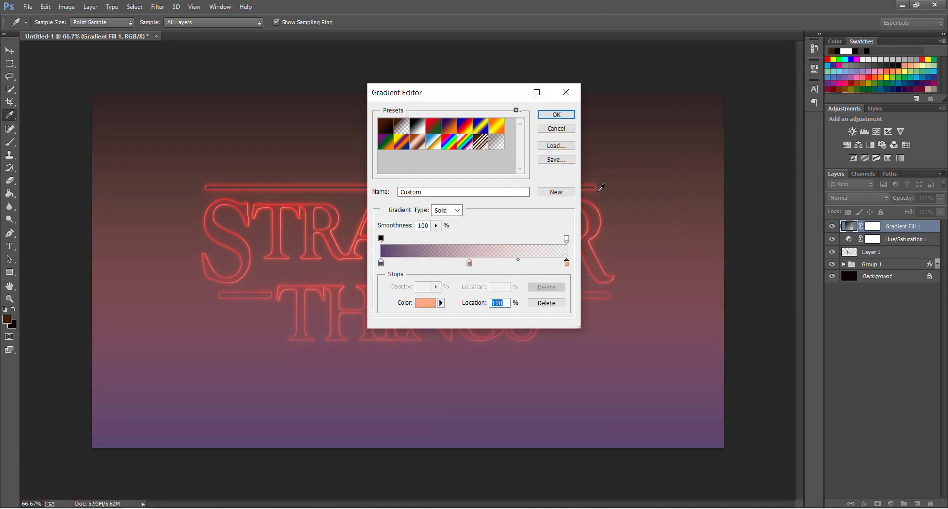
left_click(567, 240)
left_click_drag(435, 299, 534, 239)
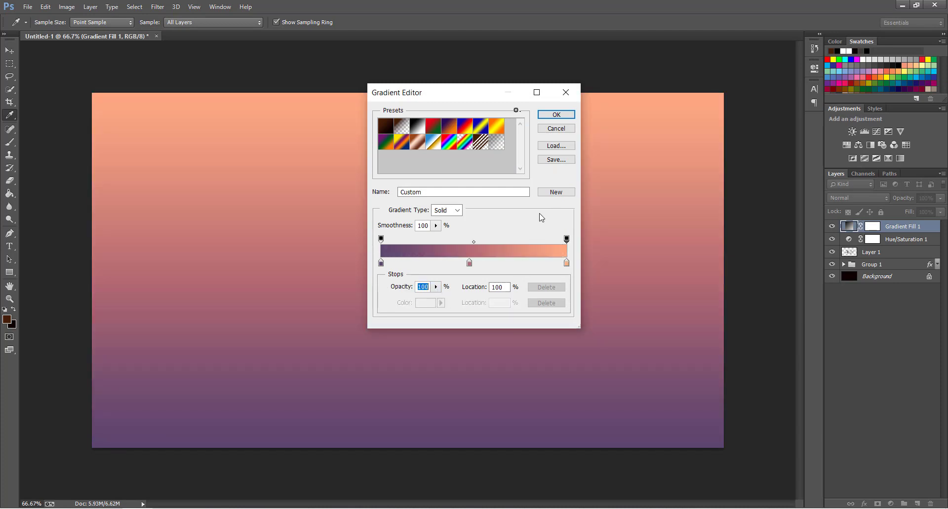
left_click(555, 115)
Make the gradient Reflected at 155° with 55% scale and apply it.
left_click(464, 172)
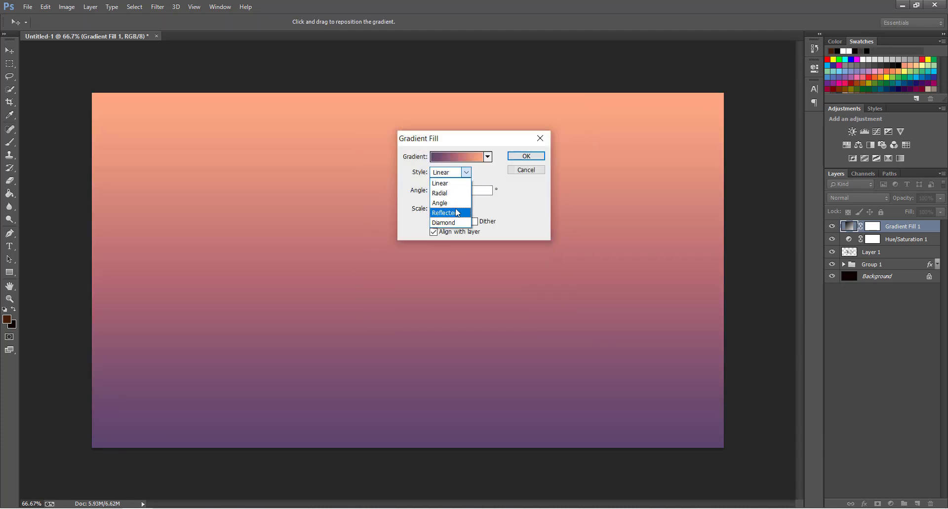
left_click(447, 210)
type("155")
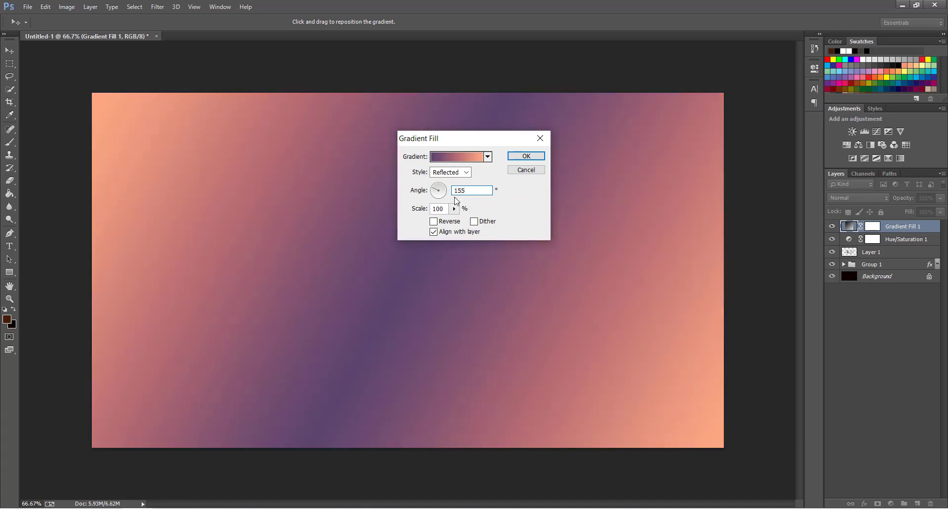
double_click(440, 210)
type("55")
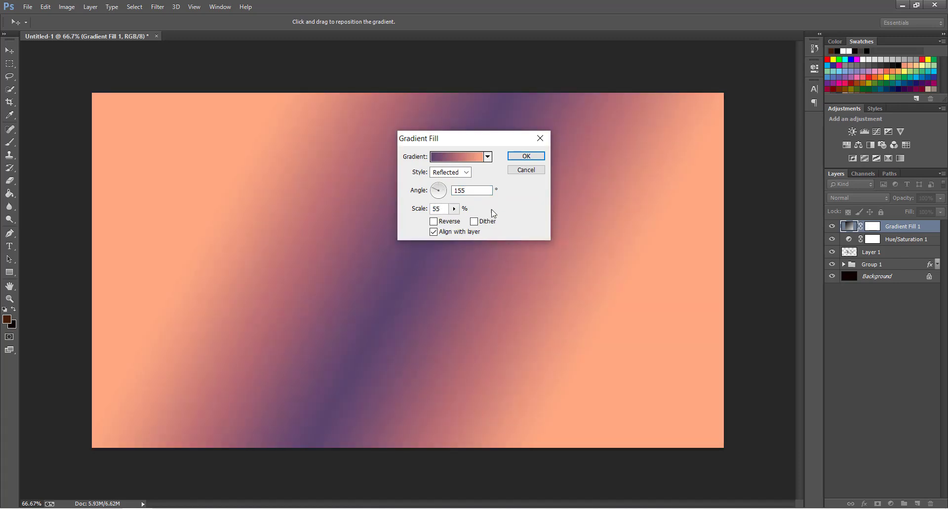
left_click(526, 156)
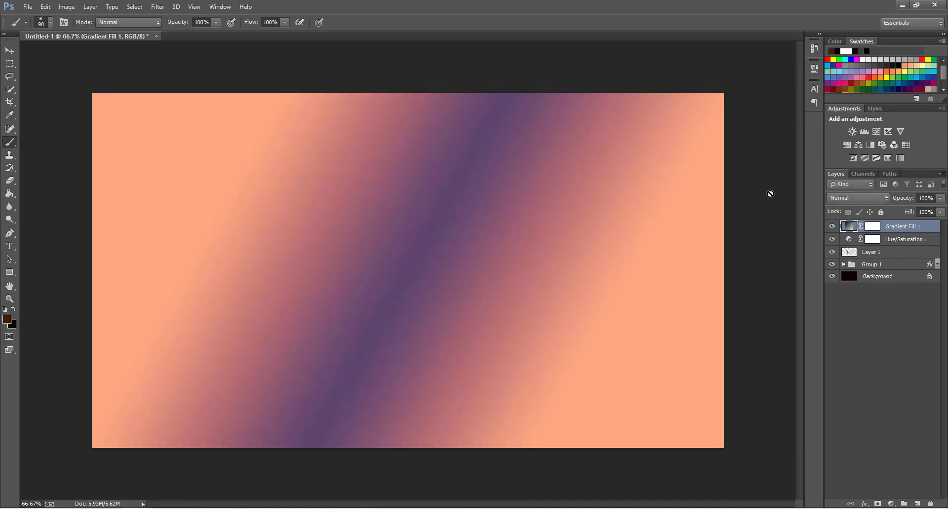
Set the Gradient Fill 1 layer to Color blend mode at 35% opacity.
left_click(857, 198)
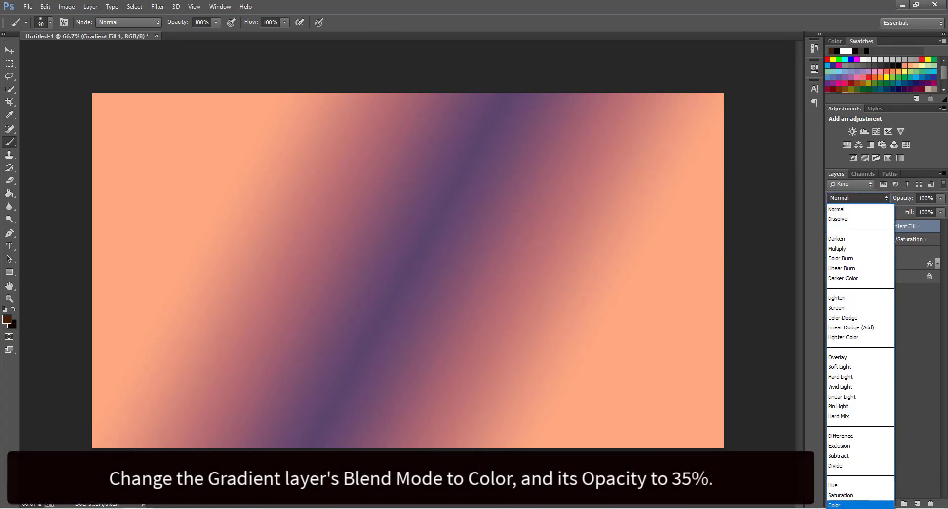
left_click(860, 506)
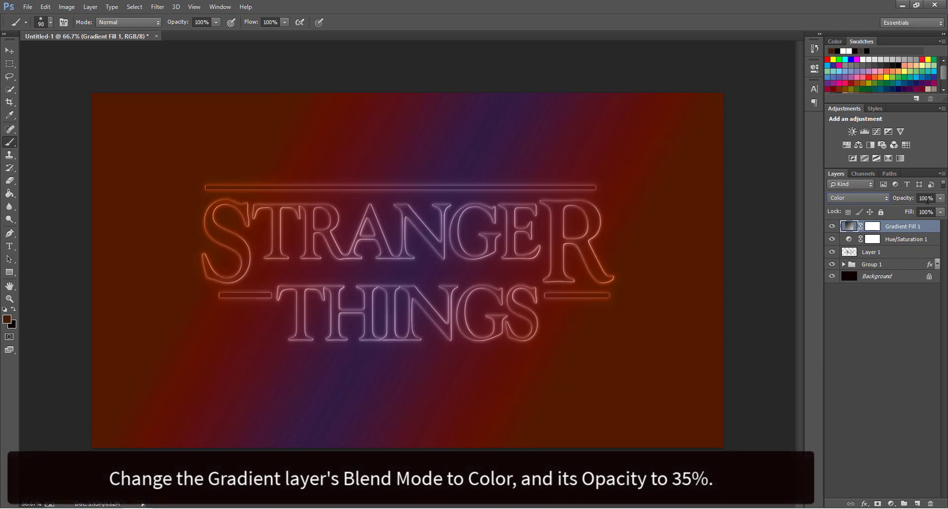
type("35")
key("Return")
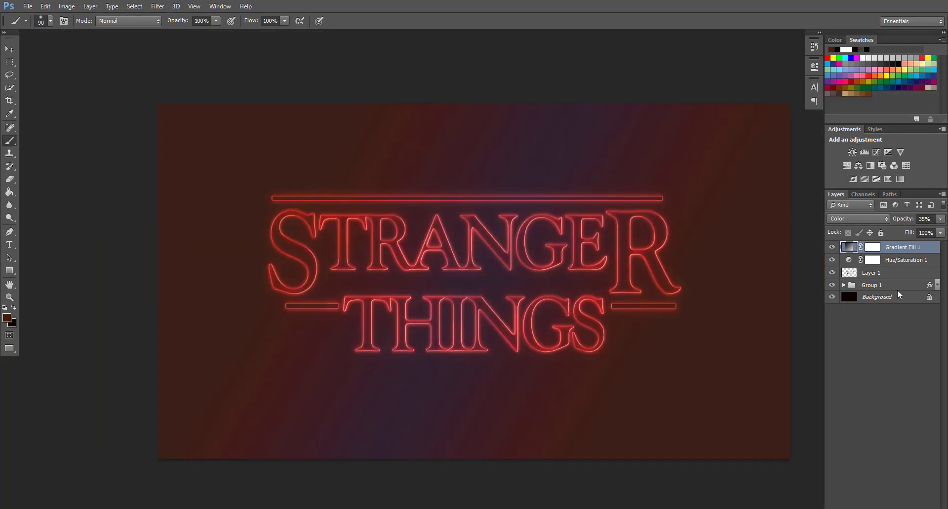
Preview the tinted neon title in full-screen mode, zooming in and back out.
key("f")
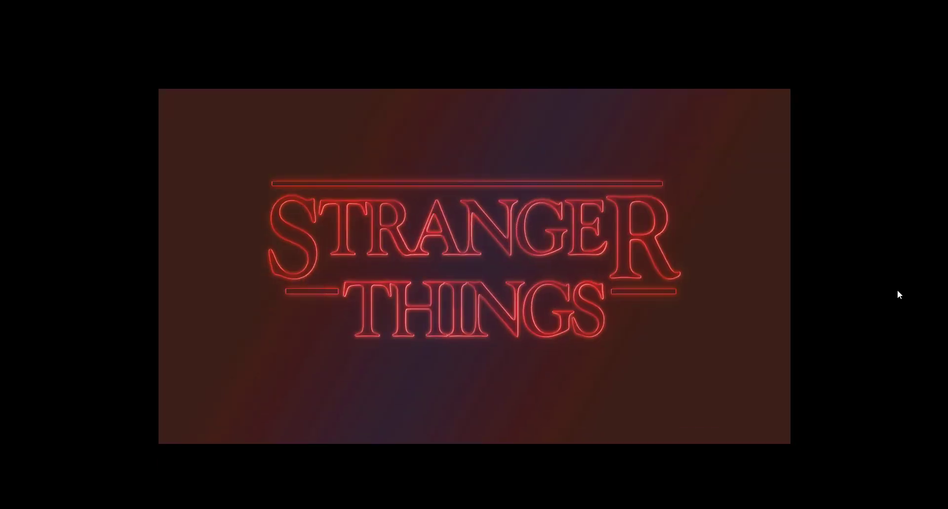
key("ctrl+plus")
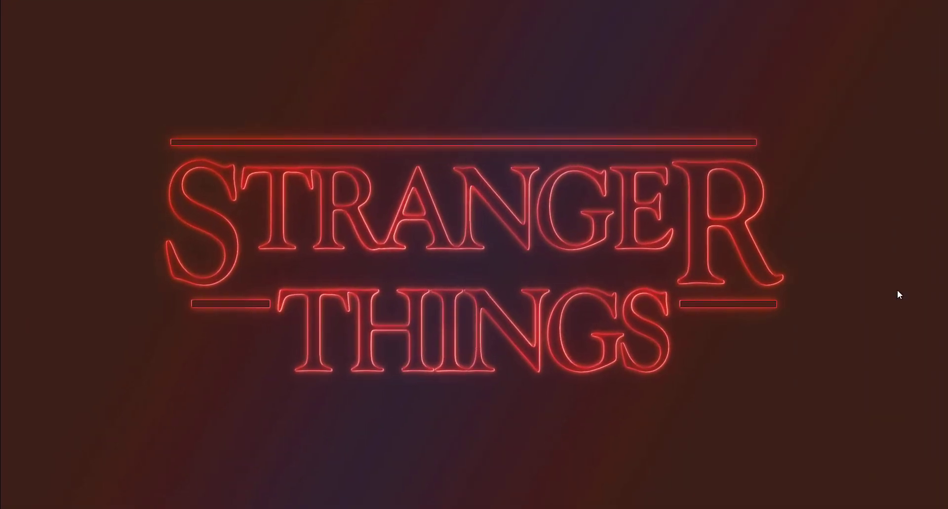
key("ctrl+plus")
key("ctrl+minus")
key("ctrl+minus")
key("ctrl+minus")
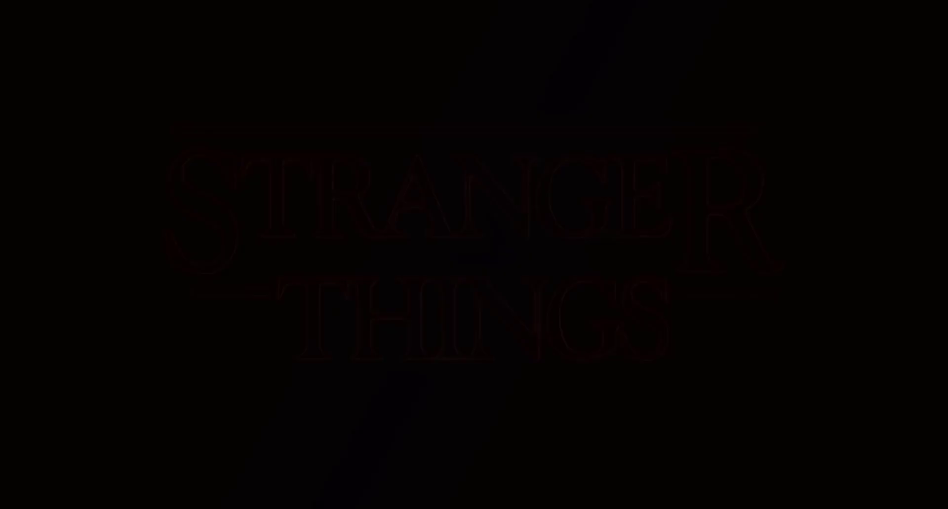